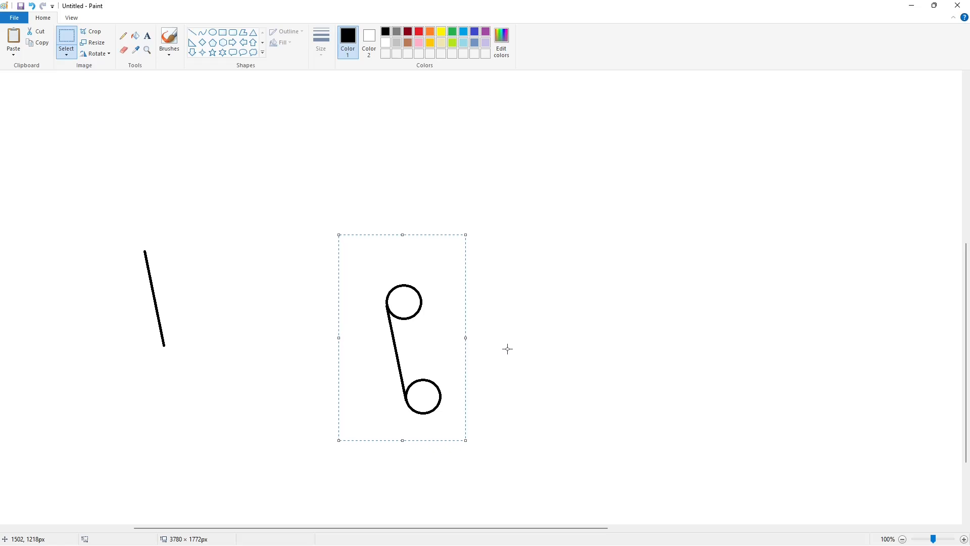
Join the right sides of the two circles with a copy of the slanted line and fill the resulting capsule black
{"action": "key", "text": "ctrl+v"}
{"action": "left_click_drag", "start_coordinate": [51, 166], "coordinate": [427, 335]}
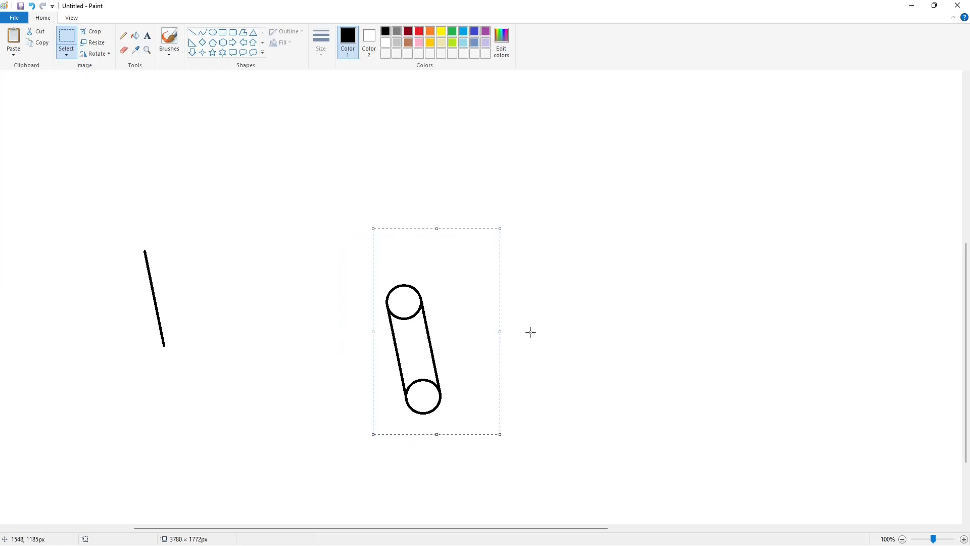
{"action": "left_click", "coordinate": [135, 36]}
{"action": "left_click", "coordinate": [404, 302]}
{"action": "left_click", "coordinate": [413, 349]}
{"action": "left_click", "coordinate": [424, 397]}
Duplicate the black capsule and place the copy in the blank area above and to the left of the original as a spare
{"action": "left_click", "coordinate": [66, 38]}
{"action": "left_click_drag", "start_coordinate": [289, 216], "coordinate": [499, 454]}
{"action": "key", "text": "ctrl+c"}
{"action": "key", "text": "ctrl+v"}
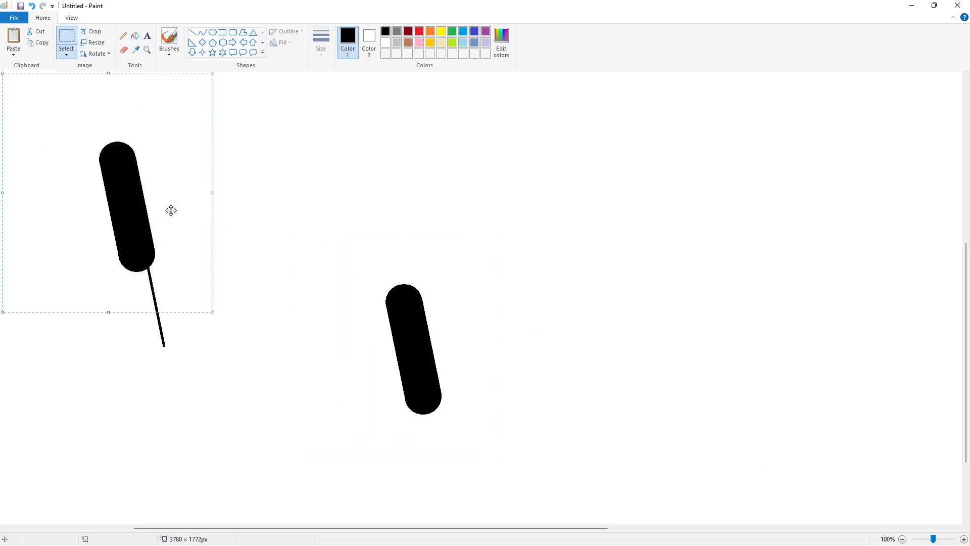
{"action": "left_click", "coordinate": [763, 380]}
{"action": "left_click_drag", "start_coordinate": [170, 210], "coordinate": [369, 399]}
Place a copy of the circle just right of the original capsule's lower end as the foot of an h
{"action": "scroll", "coordinate": [548, 289], "scroll_direction": "down", "scroll_amount": 1, "text": "ctrl"}
{"action": "key", "text": "ctrl+c"}
{"action": "key", "text": "ctrl+v"}
{"action": "left_click", "coordinate": [554, 373]}
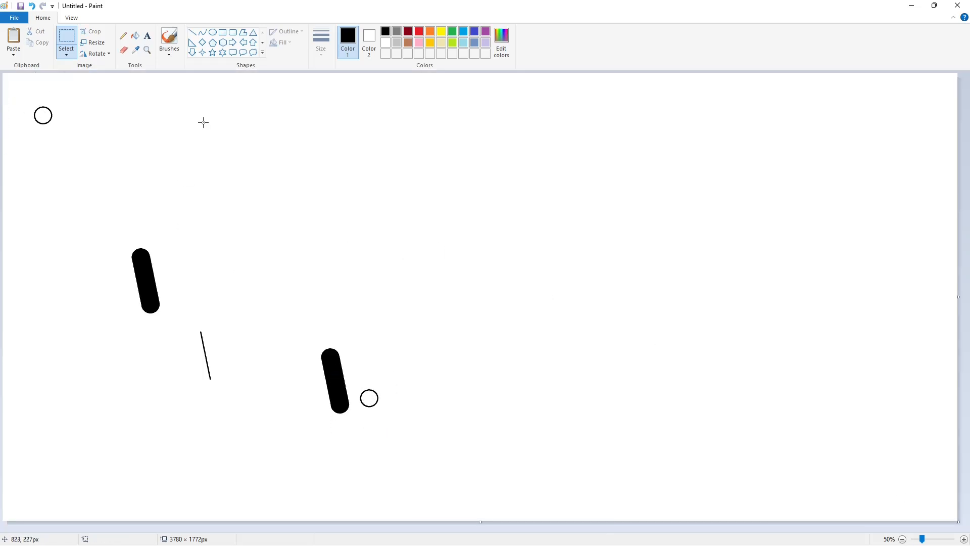
Add a short slanted line rising from the right edge of the h's foot circle
{"action": "left_click", "coordinate": [192, 32]}
{"action": "left_click", "coordinate": [66, 38]}
{"action": "left_click_drag", "start_coordinate": [186, 318], "coordinate": [232, 407]}
{"action": "key", "text": "ctrl+c"}
{"action": "key", "text": "ctrl+v"}
{"action": "mouse_move", "coordinate": [28, 121]}
{"action": "left_mouse_down"}
{"action": "mouse_move", "coordinate": [379, 382]}
{"action": "mouse_move", "coordinate": [372, 370]}
{"action": "left_mouse_up"}
{"action": "key", "text": "ctrl+z"}
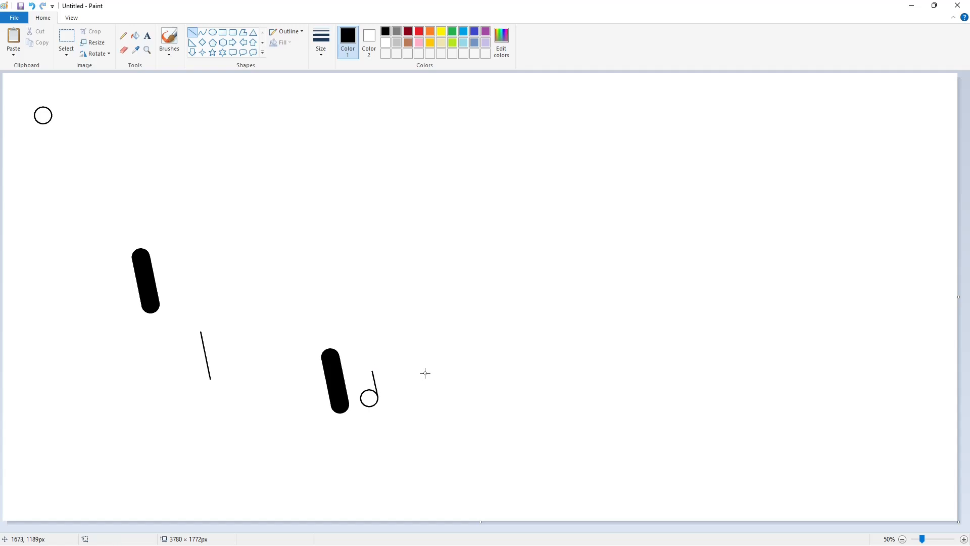
Draw a curve for the h's outer arch, joining the capsule stem to the top of the short slanted line
{"action": "left_click", "coordinate": [202, 32]}
{"action": "left_click", "coordinate": [366, 357]}
{"action": "left_click", "coordinate": [349, 357]}
{"action": "left_click", "coordinate": [482, 359]}
Draw the inner edge of the h's right leg with a short line and an inner arch curve back to the stem
{"action": "left_click", "coordinate": [192, 34]}
{"action": "left_click_drag", "start_coordinate": [361, 399], "coordinate": [358, 382]}
{"action": "left_click", "coordinate": [418, 377]}
{"action": "left_click", "coordinate": [202, 33]}
{"action": "left_click", "coordinate": [192, 187]}
Fill the h's arch and foot circle black
{"action": "left_click", "coordinate": [135, 36]}
{"action": "left_click_drag", "start_coordinate": [923, 539], "coordinate": [933, 539]}
{"action": "scroll", "coordinate": [454, 528], "scroll_direction": "down", "scroll_amount": 8}
{"action": "left_click_drag", "start_coordinate": [454, 528], "coordinate": [482, 529]}
{"action": "left_click", "coordinate": [671, 237]}
{"action": "left_click", "coordinate": [682, 275]}
{"action": "left_click", "coordinate": [902, 538]}
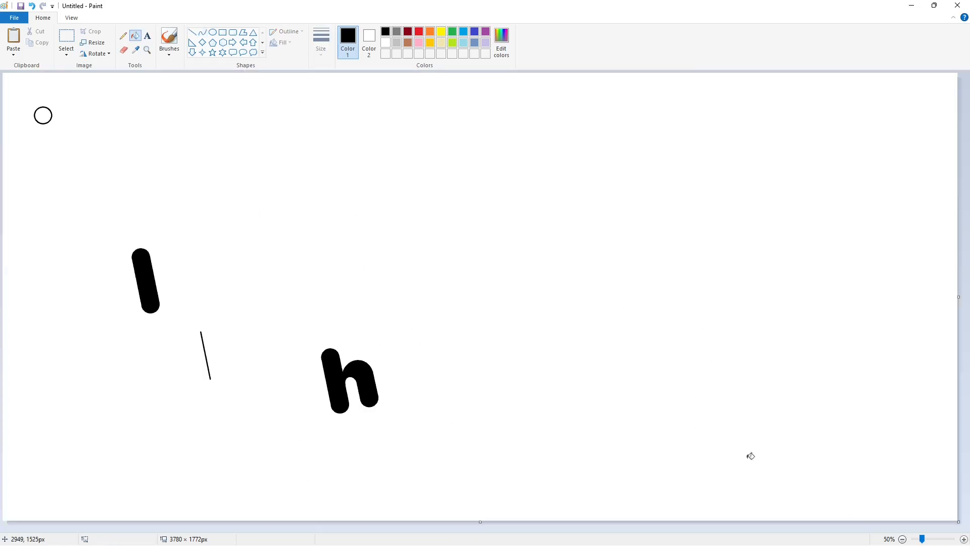
{"action": "left_click", "coordinate": [67, 38]}
{"action": "key", "text": "ctrl+v"}
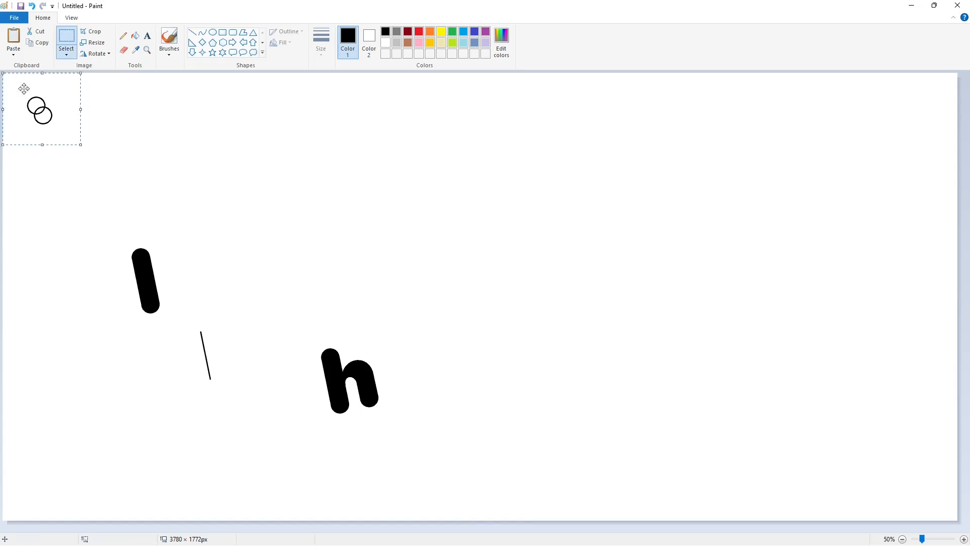
{"action": "left_click_drag", "start_coordinate": [48, 103], "coordinate": [393, 385]}
{"action": "key", "text": "ctrl+z"}
Draw a small circle right of the h and curve the outer top and right side of an a from it
{"action": "left_click", "coordinate": [213, 32]}
{"action": "left_click", "coordinate": [203, 32]}
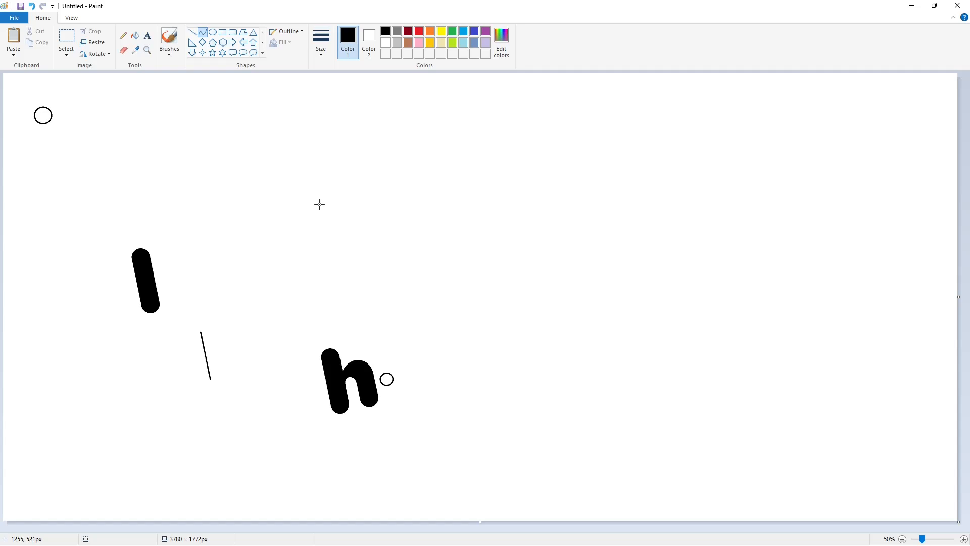
{"action": "mouse_move", "coordinate": [382, 375]}
{"action": "left_mouse_down"}
{"action": "mouse_move", "coordinate": [424, 377]}
{"action": "mouse_move", "coordinate": [391, 361]}
{"action": "left_mouse_up"}
{"action": "left_click_drag", "start_coordinate": [421, 360], "coordinate": [423, 359]}
{"action": "left_click", "coordinate": [464, 362]}
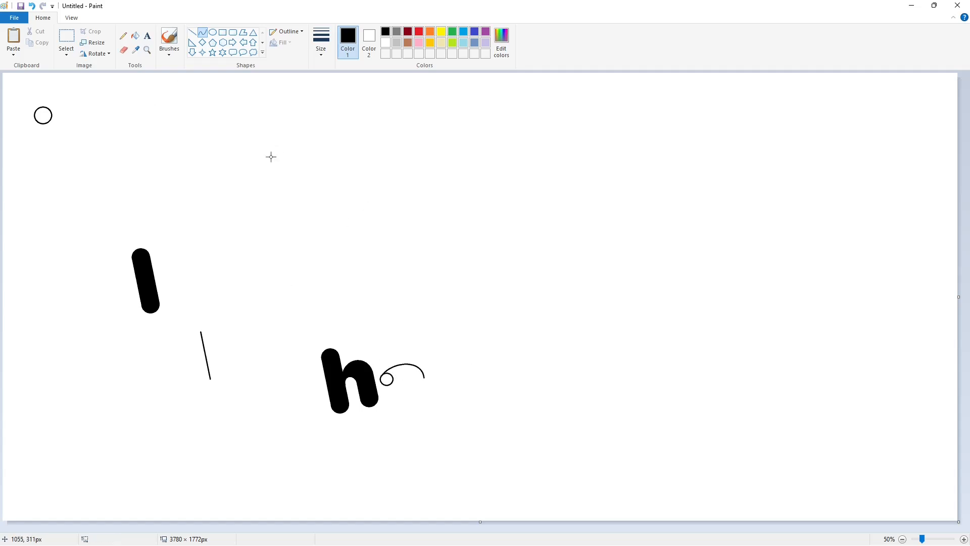
{"action": "left_click", "coordinate": [426, 392]}
{"action": "left_click", "coordinate": [425, 388]}
{"action": "left_click", "coordinate": [467, 389]}
Draw curves for the inner hook of the a and the rounded foot of its stem
{"action": "left_click", "coordinate": [407, 372]}
{"action": "left_click", "coordinate": [438, 372]}
{"action": "mouse_move", "coordinate": [407, 382]}
{"action": "left_mouse_down"}
{"action": "mouse_move", "coordinate": [385, 411]}
{"action": "mouse_move", "coordinate": [413, 405]}
{"action": "left_mouse_up"}
{"action": "left_click", "coordinate": [406, 385]}
{"action": "left_click", "coordinate": [404, 386]}
{"action": "left_click", "coordinate": [456, 388]}
Complete the a's outline with curves for the left and bottom of its bowl and the enclosed counter
{"action": "left_click", "coordinate": [384, 390]}
{"action": "left_click", "coordinate": [375, 400]}
{"action": "left_click", "coordinate": [465, 397]}
{"action": "left_click", "coordinate": [394, 417]}
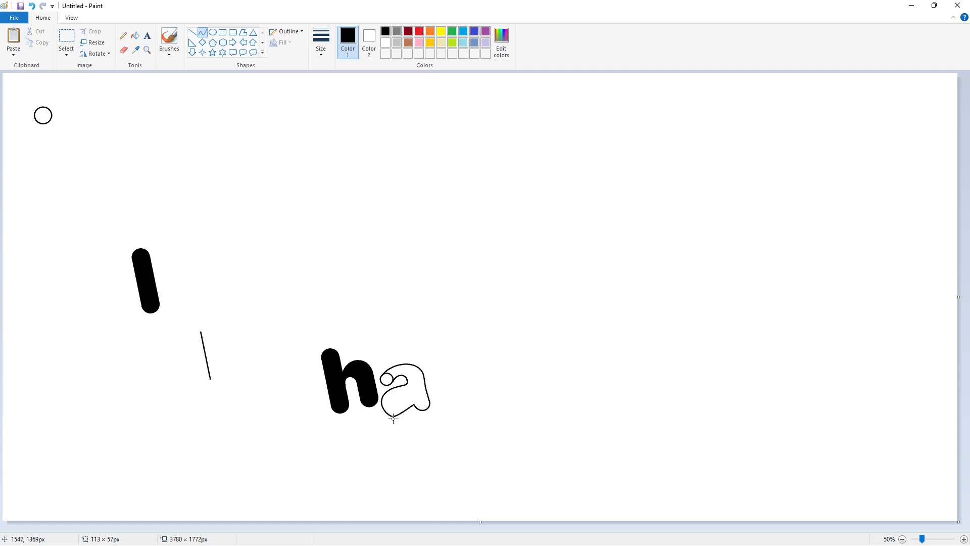
{"action": "left_click", "coordinate": [410, 415]}
{"action": "left_click", "coordinate": [465, 410]}
{"action": "left_click", "coordinate": [408, 397]}
{"action": "left_click", "coordinate": [434, 398]}
Fill the a's body and its small end circle black
{"action": "left_click", "coordinate": [135, 36]}
{"action": "left_click", "coordinate": [964, 539]}
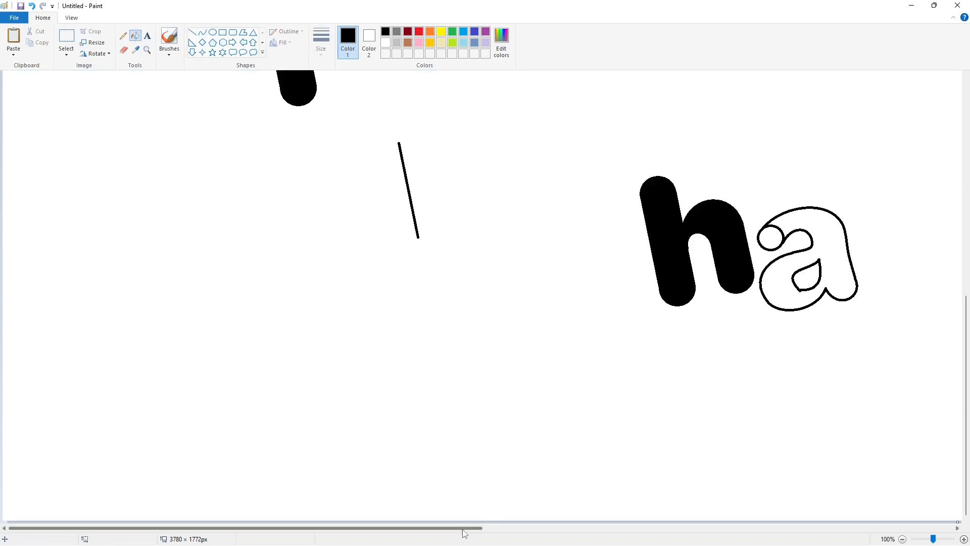
{"action": "left_click_drag", "start_coordinate": [463, 528], "coordinate": [619, 529]}
{"action": "left_click", "coordinate": [525, 253]}
{"action": "left_click", "coordinate": [456, 238]}
Draw a short black line of 36 × 7 px across the lower edge of the a's counter
{"action": "left_click", "coordinate": [192, 32]}
{"action": "left_click_drag", "start_coordinate": [474, 286], "coordinate": [492, 289]}
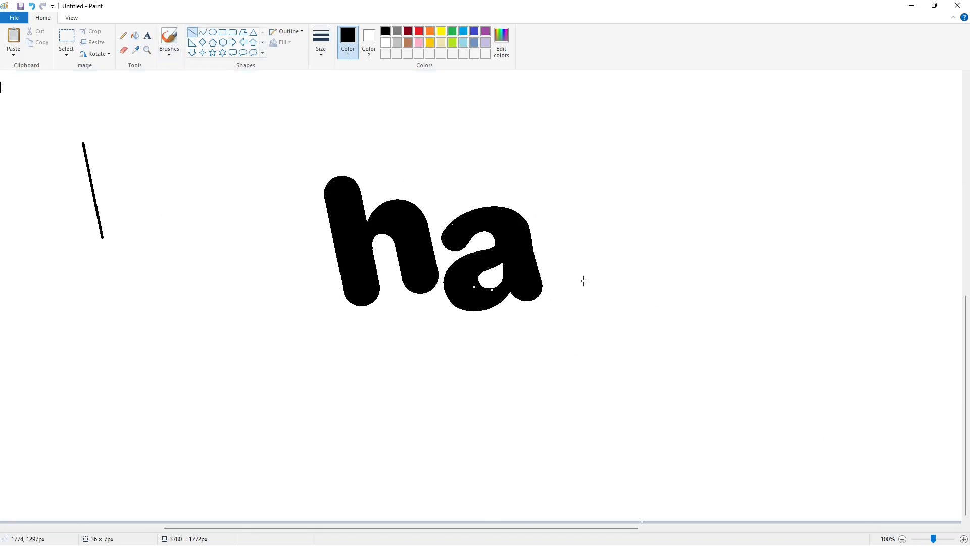
{"action": "left_click", "coordinate": [561, 284]}
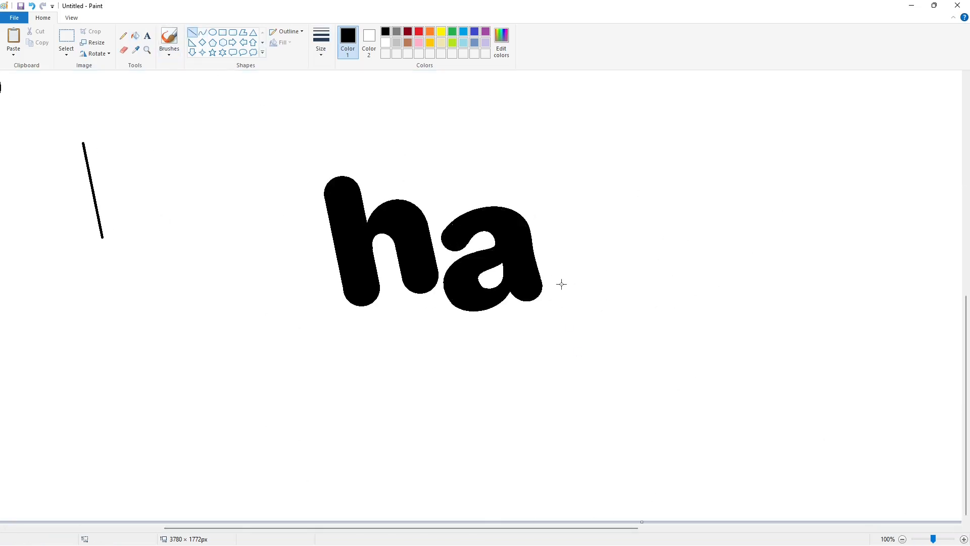
{"action": "left_click", "coordinate": [903, 539]}
{"action": "left_click", "coordinate": [66, 36]}
{"action": "left_click_drag", "start_coordinate": [19, 81], "coordinate": [80, 174]}
{"action": "key", "text": "ctrl+c"}
{"action": "key", "text": "ctrl+v"}
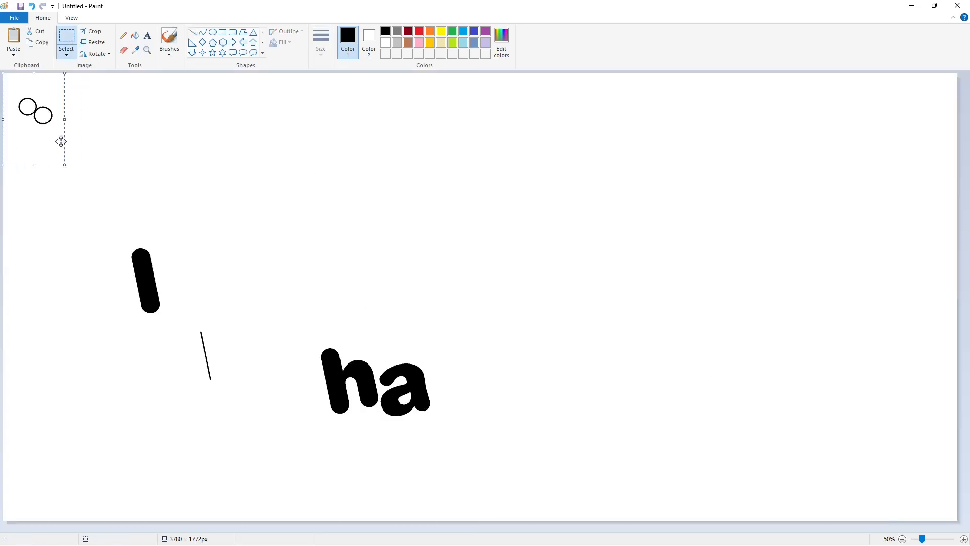
{"action": "left_click_drag", "start_coordinate": [29, 106], "coordinate": [241, 198]}
{"action": "key", "text": "ctrl+z"}
Copy the spare black capsule and place the duplicate right of the a as the stem of a p
{"action": "left_click_drag", "start_coordinate": [86, 184], "coordinate": [187, 332]}
{"action": "key", "text": "ctrl+c"}
{"action": "key", "text": "ctrl+v"}
{"action": "mouse_move", "coordinate": [54, 157]}
{"action": "left_mouse_down"}
{"action": "mouse_move", "coordinate": [364, 350]}
{"action": "mouse_move", "coordinate": [479, 404]}
{"action": "left_mouse_up"}
{"action": "left_click", "coordinate": [199, 77]}
Draw an ellipse about 193 px tall in the blank area below the spare capsule and copy it
{"action": "left_click", "coordinate": [213, 32]}
{"action": "left_click_drag", "start_coordinate": [459, 359], "coordinate": [483, 379]}
{"action": "left_click_drag", "start_coordinate": [468, 380], "coordinate": [124, 389]}
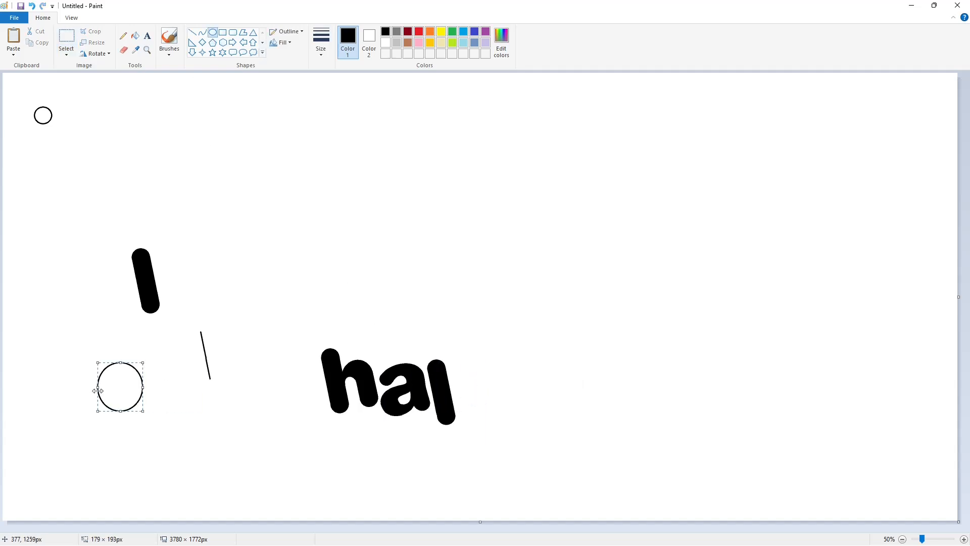
{"action": "left_click", "coordinate": [66, 36]}
{"action": "left_click_drag", "start_coordinate": [78, 330], "coordinate": [164, 442]}
{"action": "key", "text": "ctrl+c"}
{"action": "key", "text": "ctrl+v"}
{"action": "left_click", "coordinate": [93, 42]}
{"action": "type", "text": "1"}
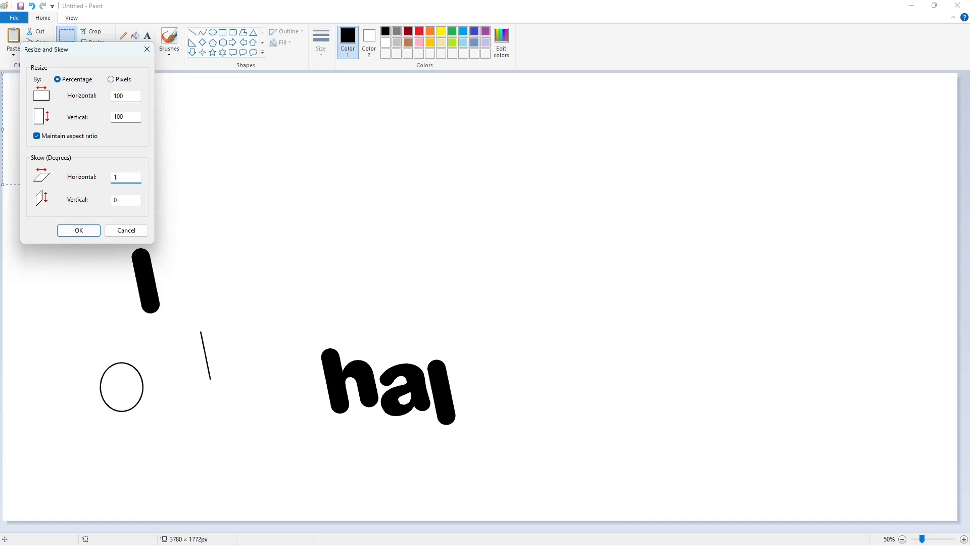
{"action": "type", "text": "0"}
{"action": "key", "text": "Return"}
{"action": "left_click", "coordinate": [95, 54]}
{"action": "left_click", "coordinate": [115, 111]}
{"action": "left_click_drag", "start_coordinate": [54, 134], "coordinate": [468, 383]}
{"action": "key", "text": "ctrl+z"}
Paste the large ellipse, skew it, and place it against the p's stem as the outer edge of the bowl
{"action": "key", "text": "ctrl+v"}
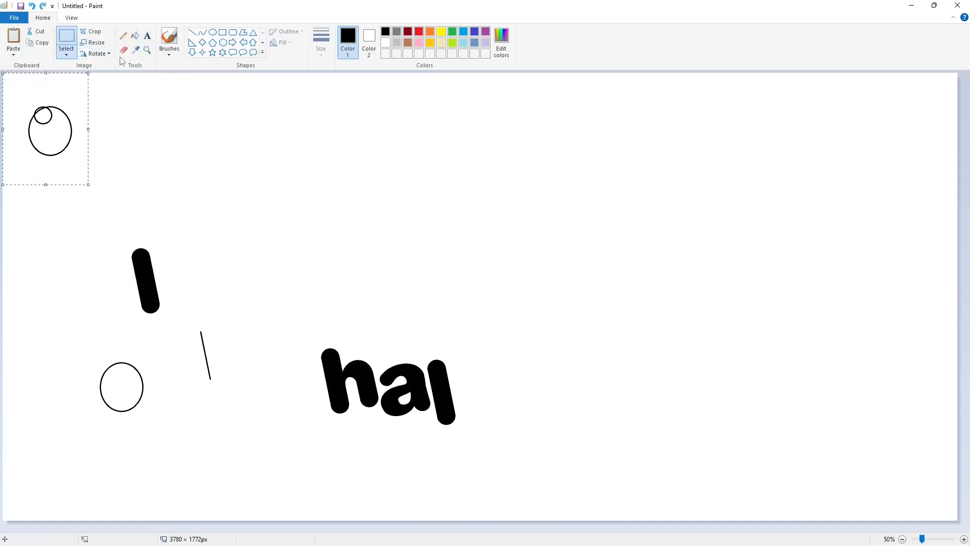
{"action": "left_click", "coordinate": [93, 42]}
{"action": "left_click", "coordinate": [79, 230]}
{"action": "left_click_drag", "start_coordinate": [54, 134], "coordinate": [465, 391]}
Draw a small ellipse of 71 × 91 px just right of the p's bowl
{"action": "left_click", "coordinate": [212, 32]}
{"action": "key", "text": "Right"}
{"action": "key", "text": "Right"}
{"action": "key", "text": "Right"}
{"action": "key", "text": "Right"}
{"action": "key", "text": "Right"}
{"action": "key", "text": "Right"}
{"action": "key", "text": "Right"}
{"action": "key", "text": "Right"}
{"action": "key", "text": "Right"}
{"action": "key", "text": "Right"}
{"action": "key", "text": "Right"}
{"action": "key", "text": "Right"}
{"action": "key", "text": "Right"}
{"action": "key", "text": "Right"}
{"action": "key", "text": "Right"}
{"action": "key", "text": "Right"}
{"action": "key", "text": "Right"}
{"action": "key", "text": "Right"}
{"action": "key", "text": "Right"}
{"action": "key", "text": "Right"}
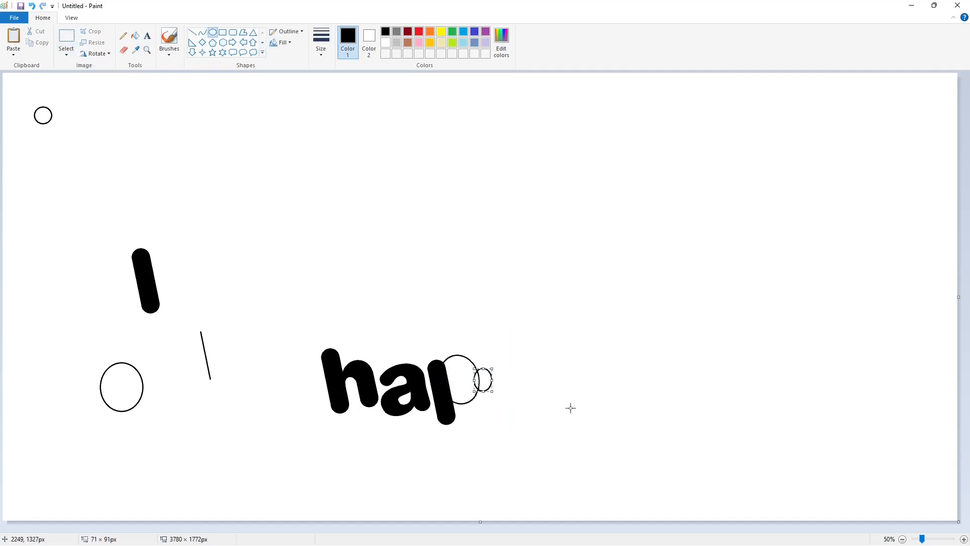
Paste a copy of the small ellipse and skew it 5 degrees horizontally
{"action": "left_click", "coordinate": [66, 36]}
{"action": "left_click_drag", "start_coordinate": [529, 347], "coordinate": [485, 418]}
{"action": "key", "text": "ctrl+c"}
{"action": "key", "text": "ctrl+v"}
{"action": "key", "text": "ctrl+w"}
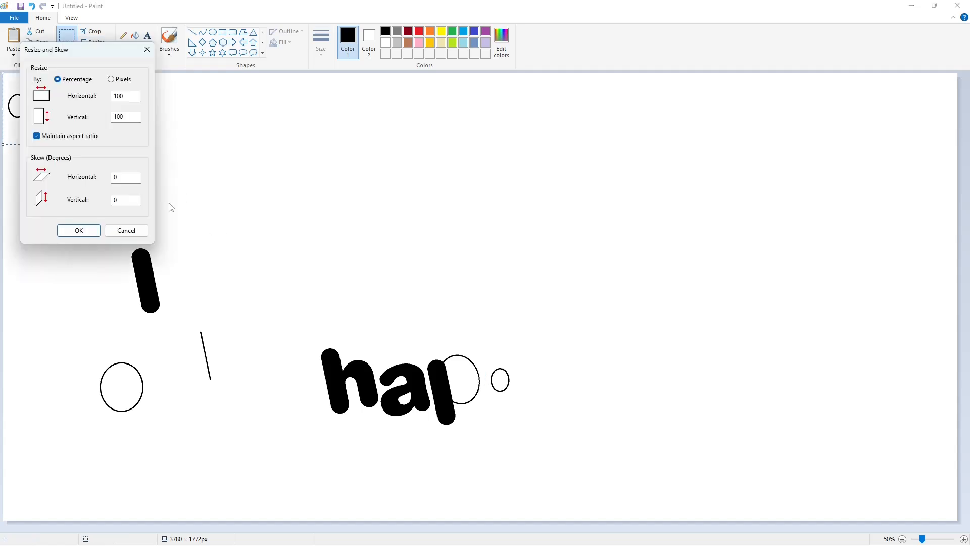
{"action": "left_click_drag", "start_coordinate": [135, 178], "coordinate": [74, 173]}
{"action": "type", "text": "5"}
{"action": "key", "text": "Return"}
Flip the skewed small ellipse horizontally and place it inside the p's bowl
{"action": "left_click", "coordinate": [96, 54]}
{"action": "left_click", "coordinate": [109, 112]}
{"action": "left_click_drag", "start_coordinate": [36, 118], "coordinate": [457, 392]}
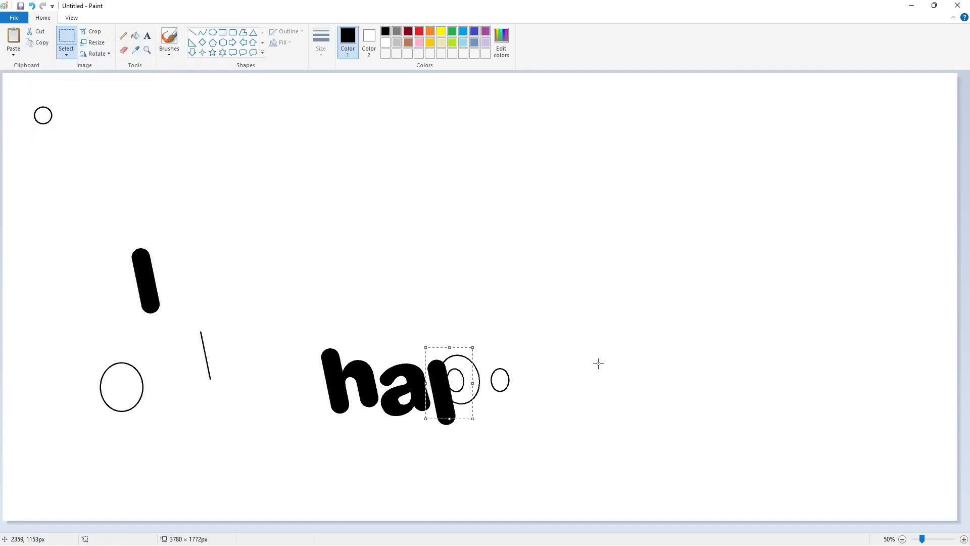
{"action": "left_click", "coordinate": [600, 364]}
Fill the p's bowl black around the counter and paint the leftover small ellipse's outline white
{"action": "left_click", "coordinate": [135, 36]}
{"action": "left_click", "coordinate": [469, 378]}
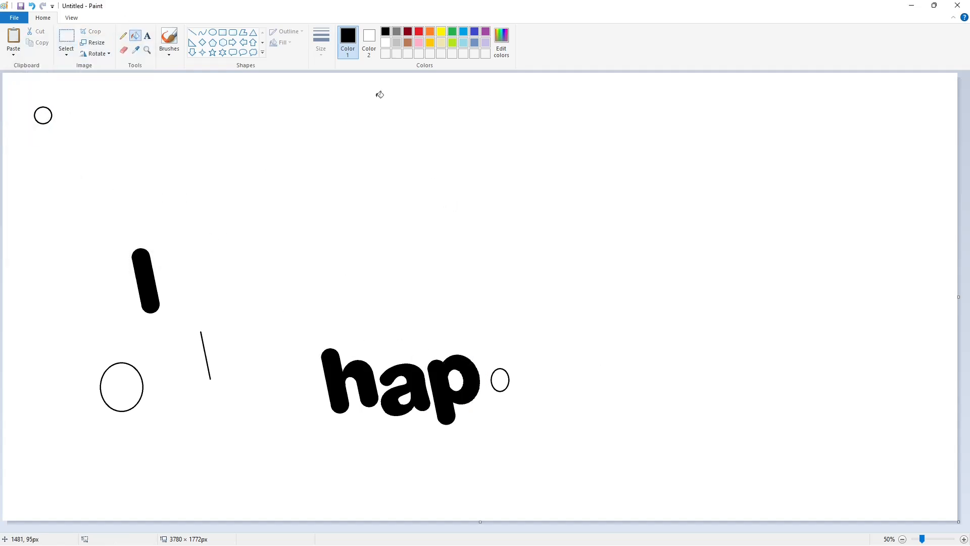
{"action": "left_click", "coordinate": [386, 42]}
{"action": "left_click", "coordinate": [491, 377]}
Copy the p to the blank area near the top of the canvas and paint the attached fragment of the a white
{"action": "left_click", "coordinate": [66, 36]}
{"action": "left_click_drag", "start_coordinate": [525, 476], "coordinate": [419, 328]}
{"action": "key", "text": "ctrl+c"}
{"action": "key", "text": "ctrl+v"}
{"action": "left_click_drag", "start_coordinate": [83, 132], "coordinate": [260, 133]}
{"action": "left_click", "coordinate": [323, 131]}
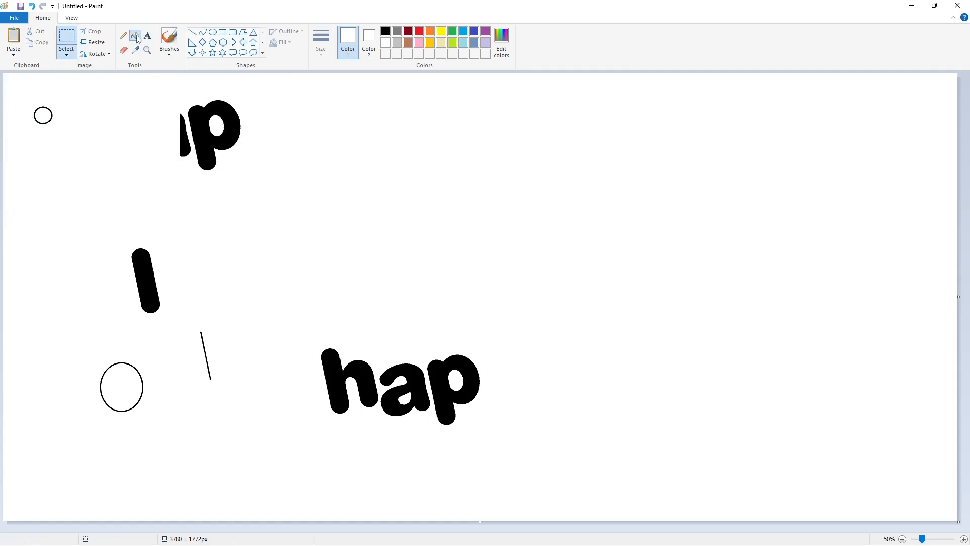
{"action": "left_click", "coordinate": [135, 36]}
{"action": "left_click", "coordinate": [185, 117]}
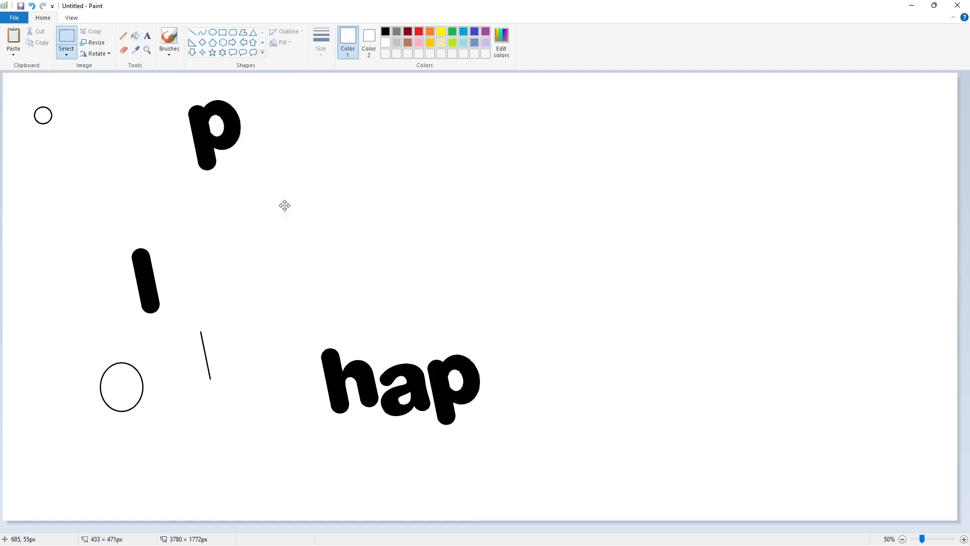
Undo the p duplicate, the fills and the inner ellipse, going back to the p with only its outer bowl ellipse
{"action": "key", "text": "ctrl+z"}
{"action": "key", "text": "ctrl+z"}
{"action": "key", "text": "ctrl+z"}
{"action": "key", "text": "ctrl+z"}
{"action": "key", "text": "ctrl+z"}
{"action": "key", "text": "ctrl+z"}
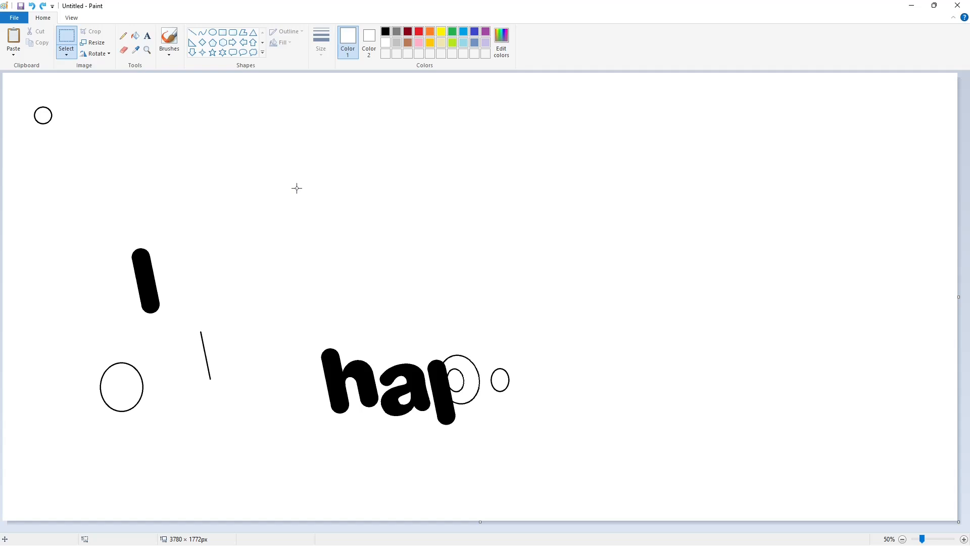
{"action": "key", "text": "ctrl+z"}
{"action": "key", "text": "ctrl+z"}
{"action": "key", "text": "ctrl+z"}
{"action": "key", "text": "ctrl+z"}
{"action": "key", "text": "ctrl+z"}
{"action": "left_click", "coordinate": [44, 6]}
{"action": "left_click", "coordinate": [43, 6]}
{"action": "left_click", "coordinate": [43, 6]}
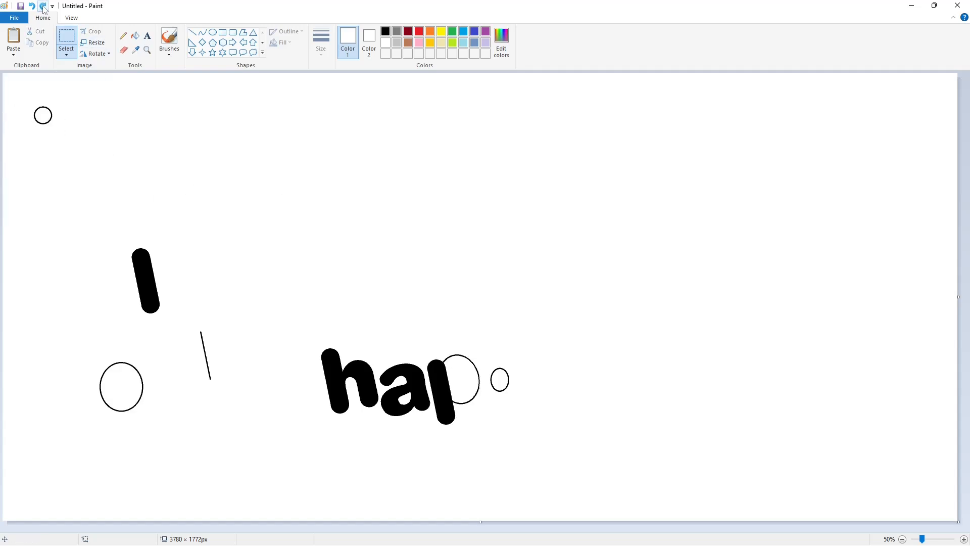
Copy the small ellipse beside the p's bowl
{"action": "left_click_drag", "start_coordinate": [528, 425], "coordinate": [527, 426]}
{"action": "key", "text": "ctrl+c"}
{"action": "key", "text": "ctrl+v"}
{"action": "key", "text": "ctrl+z"}
Recolour the p's stem and its connected bowl outline purple
{"action": "left_click", "coordinate": [135, 36]}
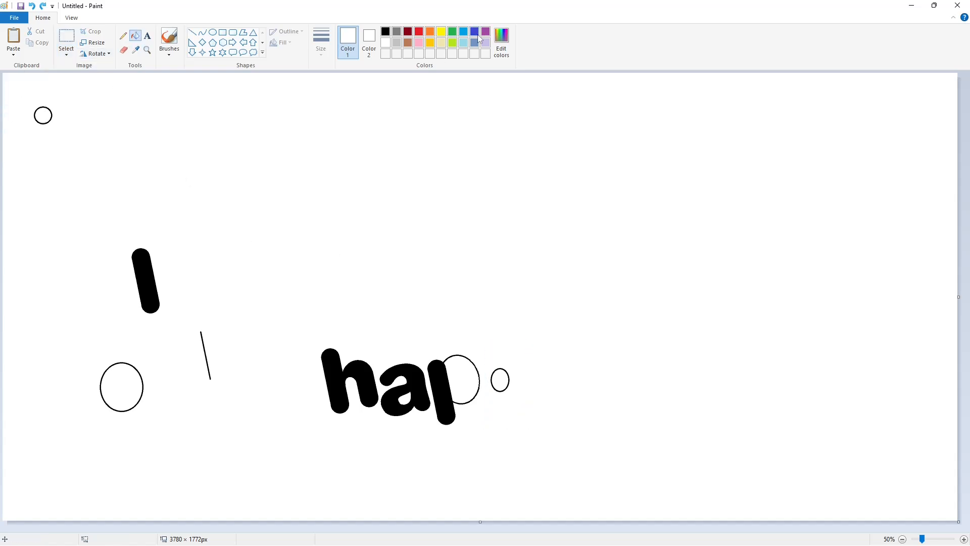
{"action": "left_click", "coordinate": [485, 32]}
{"action": "left_click", "coordinate": [442, 373]}
Paste the copied small ellipse and skew it 8 degrees horizontally
{"action": "key", "text": "ctrl+v"}
{"action": "left_click", "coordinate": [96, 42]}
{"action": "left_click_drag", "start_coordinate": [121, 177], "coordinate": [103, 182]}
{"action": "type", "text": "8"}
{"action": "key", "text": "Return"}
Flip the pasted small ellipse horizontally and place it inside the p's purple bowl outline as the counter
{"action": "left_click", "coordinate": [96, 53]}
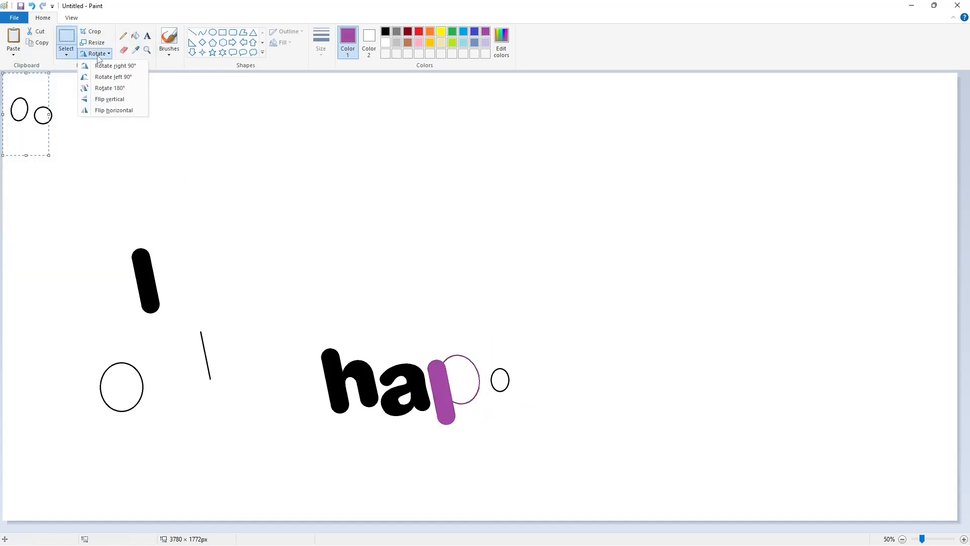
{"action": "left_click", "coordinate": [112, 110]}
{"action": "left_click_drag", "start_coordinate": [35, 110], "coordinate": [461, 381]}
{"action": "left_click", "coordinate": [135, 35]}
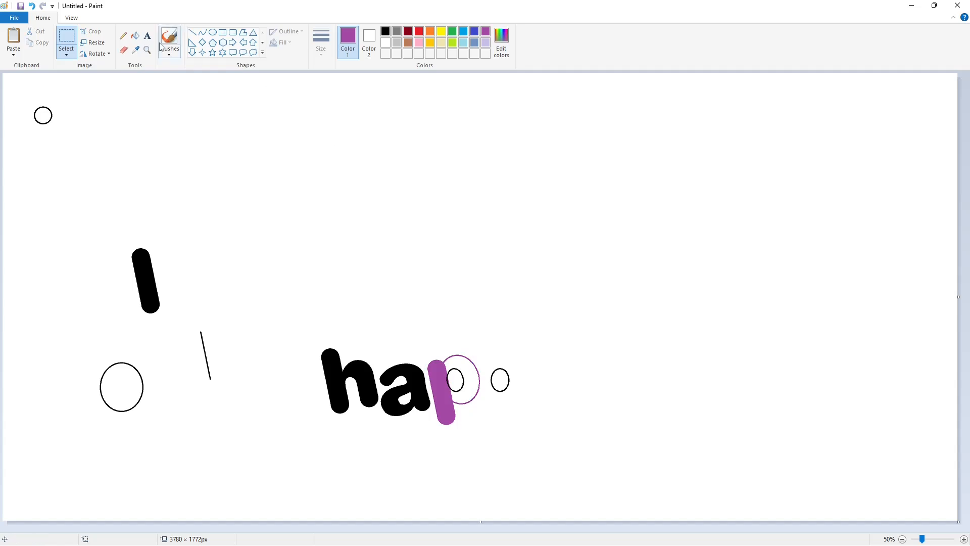
Fill the p's stem and bowl black and its counter white, and paint out the spare small ellipse beside it
{"action": "left_click", "coordinate": [386, 31]}
{"action": "left_click", "coordinate": [438, 374]}
{"action": "left_click", "coordinate": [466, 368]}
{"action": "left_click", "coordinate": [485, 31]}
{"action": "left_click", "coordinate": [456, 377]}
{"action": "left_click", "coordinate": [385, 43]}
{"action": "left_click", "coordinate": [455, 377]}
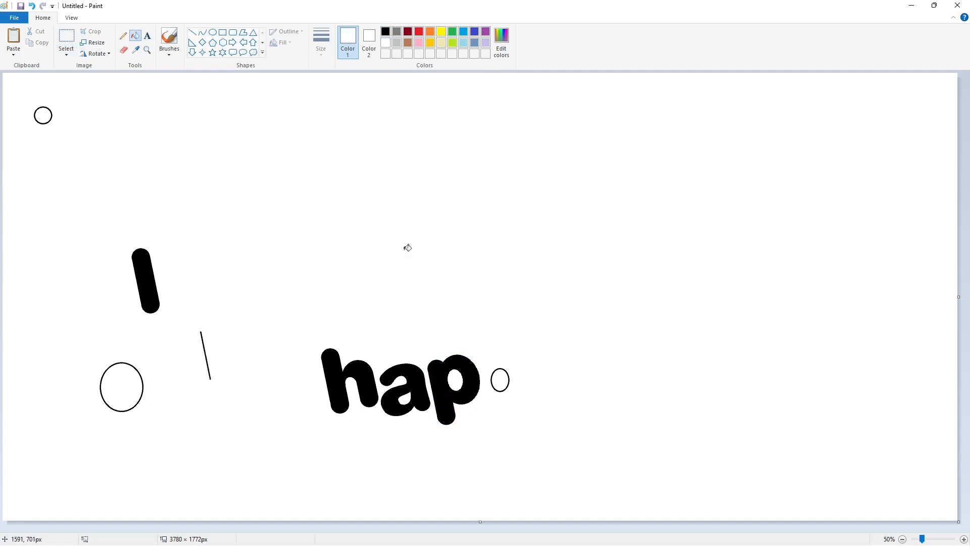
{"action": "left_click", "coordinate": [509, 376]}
Copy the p to the blank area above and paint the attached fragment of the a white
{"action": "left_click", "coordinate": [66, 38]}
{"action": "left_click_drag", "start_coordinate": [534, 449], "coordinate": [404, 306]}
{"action": "key", "text": "ctrl+c"}
{"action": "key", "text": "ctrl+v"}
{"action": "left_click_drag", "start_coordinate": [80, 136], "coordinate": [251, 126]}
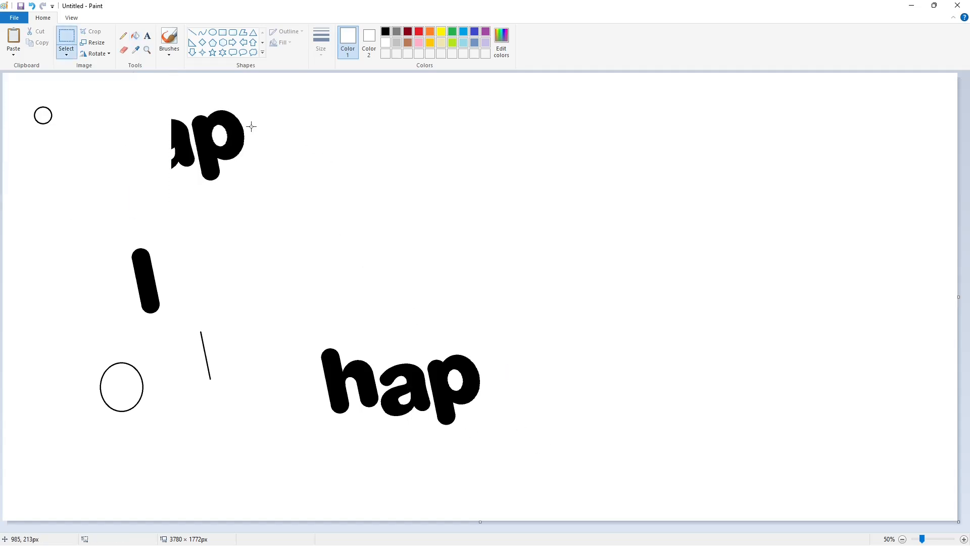
{"action": "left_click", "coordinate": [135, 36]}
{"action": "left_click", "coordinate": [183, 146]}
Copy the isolated p and place the duplicate after "hap", slightly higher than the first p
{"action": "left_click", "coordinate": [66, 38]}
{"action": "left_click_drag", "start_coordinate": [159, 86], "coordinate": [284, 231]}
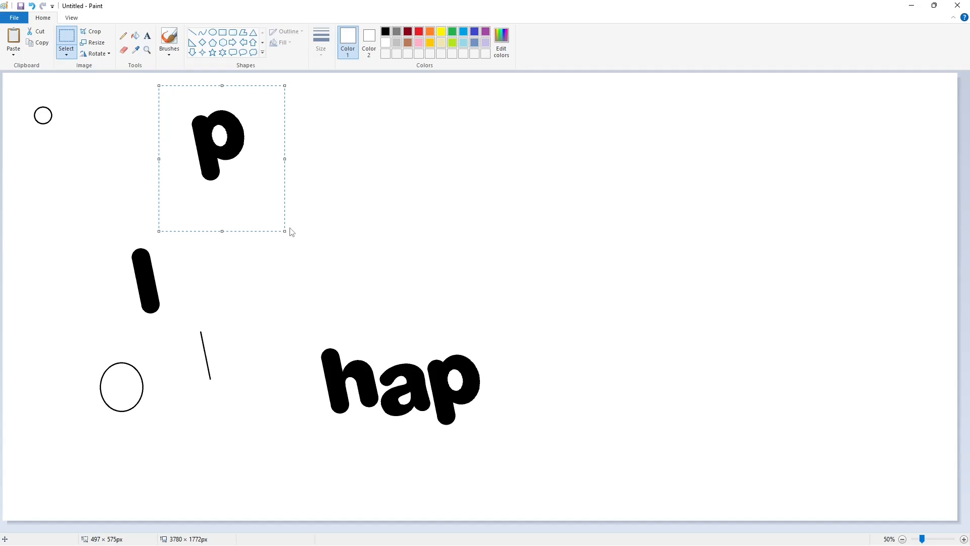
{"action": "key", "text": "ctrl+c"}
{"action": "key", "text": "ctrl+v"}
{"action": "left_click_drag", "start_coordinate": [64, 126], "coordinate": [509, 361]}
{"action": "left_click", "coordinate": [662, 340]}
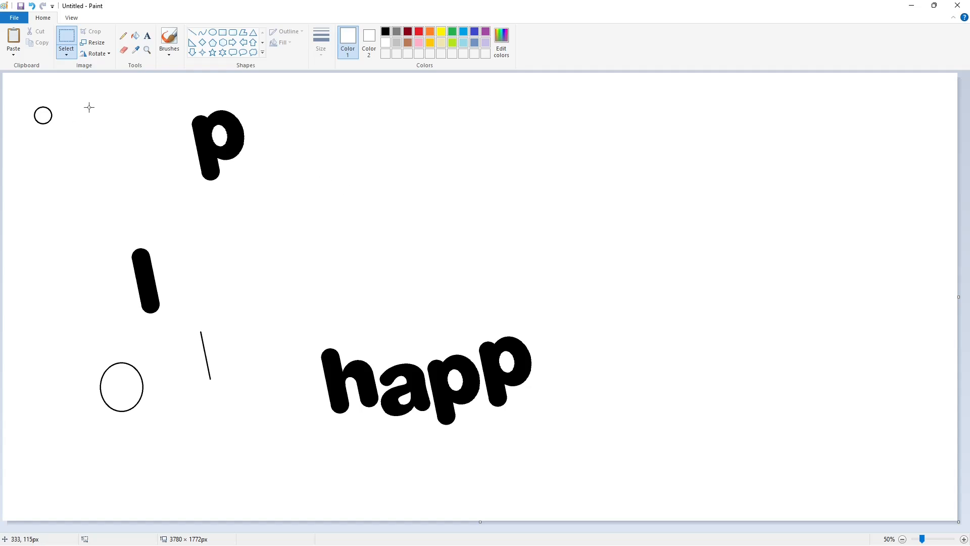
Copy the h to the blank area beside the spare p and paint the attached a fragments white
{"action": "left_click_drag", "start_coordinate": [289, 320], "coordinate": [398, 459]}
{"action": "key", "text": "ctrl+c"}
{"action": "key", "text": "ctrl+v"}
{"action": "left_click_drag", "start_coordinate": [87, 143], "coordinate": [336, 139]}
{"action": "left_click", "coordinate": [135, 36]}
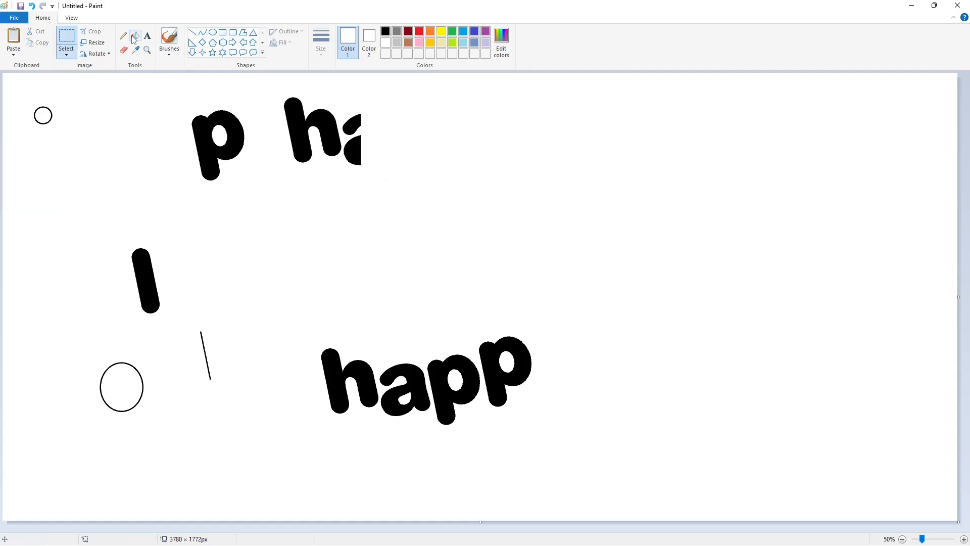
{"action": "left_click", "coordinate": [352, 125]}
{"action": "left_click", "coordinate": [352, 149]}
Try to form the y from a copy of the h flipped vertically and horizontally, placed after the second p
{"action": "left_click", "coordinate": [66, 37]}
{"action": "left_click_drag", "start_coordinate": [270, 76], "coordinate": [363, 191]}
{"action": "key", "text": "ctrl+c"}
{"action": "key", "text": "ctrl+v"}
{"action": "left_click", "coordinate": [95, 53]}
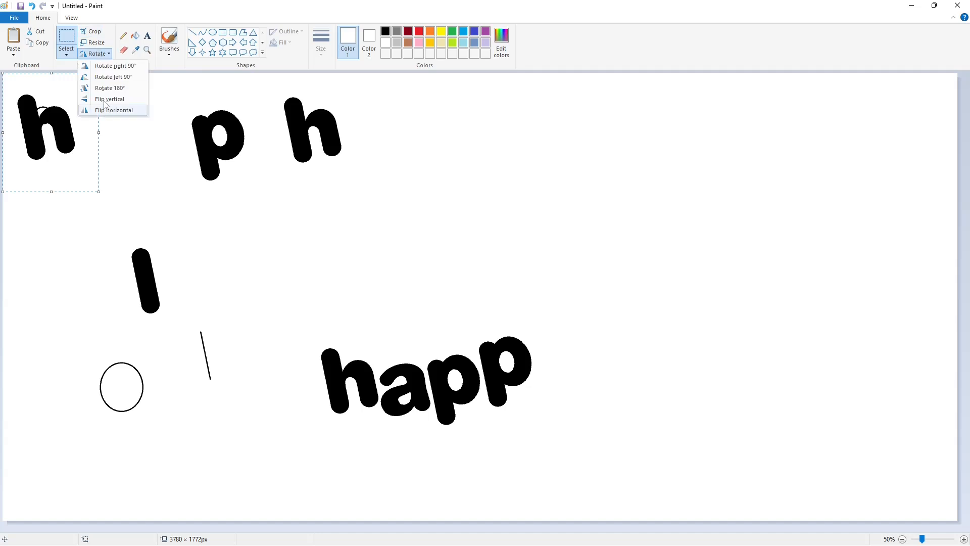
{"action": "left_click", "coordinate": [109, 99]}
{"action": "left_click", "coordinate": [95, 53]}
{"action": "left_click", "coordinate": [109, 110]}
{"action": "left_click_drag", "start_coordinate": [55, 130], "coordinate": [561, 349]}
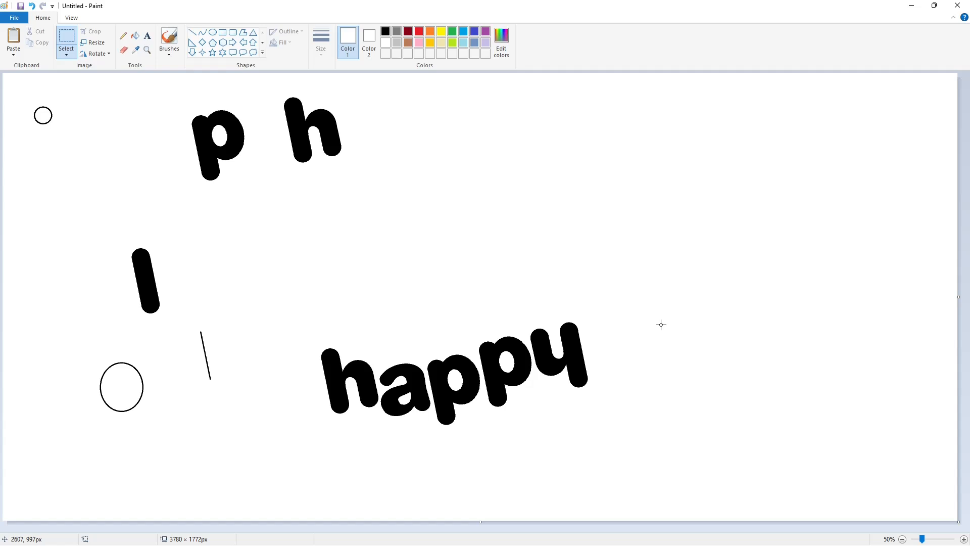
{"action": "key", "text": "ctrl+z"}
Copy the small circle and place two duplicates side by side after the second p as the tops of the y
{"action": "left_click_drag", "start_coordinate": [23, 84], "coordinate": [83, 165]}
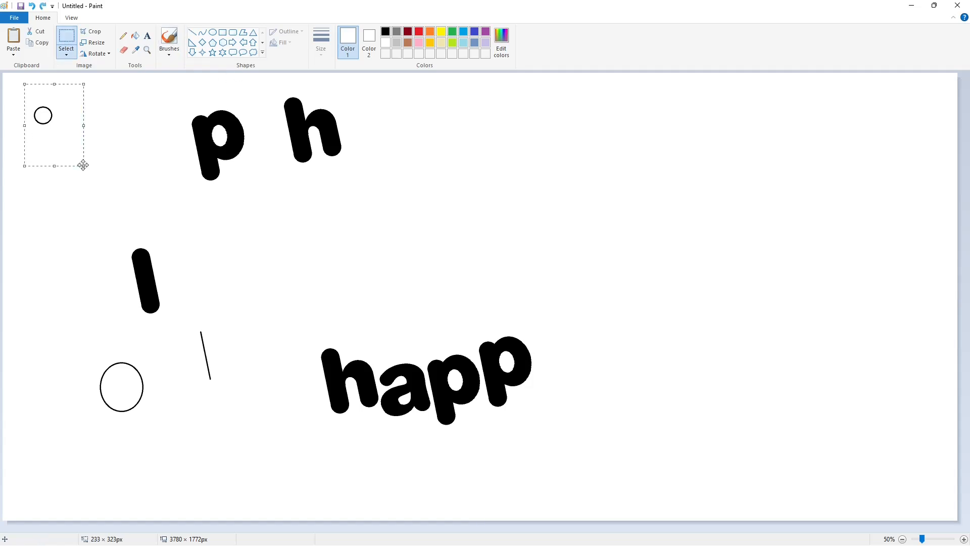
{"action": "key", "text": "ctrl+c"}
{"action": "key", "text": "ctrl+v"}
{"action": "left_click_drag", "start_coordinate": [25, 106], "coordinate": [546, 343]}
{"action": "left_click", "coordinate": [647, 347]}
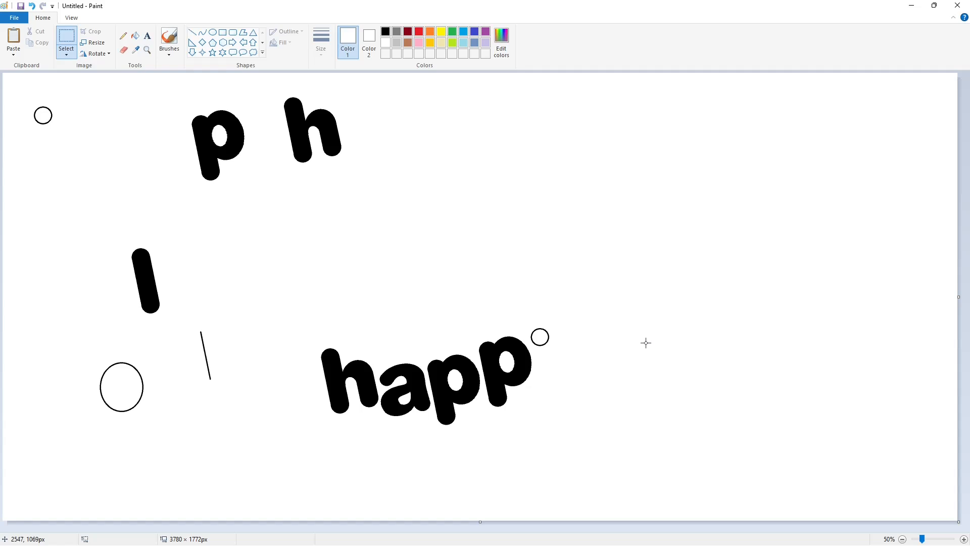
{"action": "key", "text": "ctrl+v"}
{"action": "left_click_drag", "start_coordinate": [20, 103], "coordinate": [570, 332]}
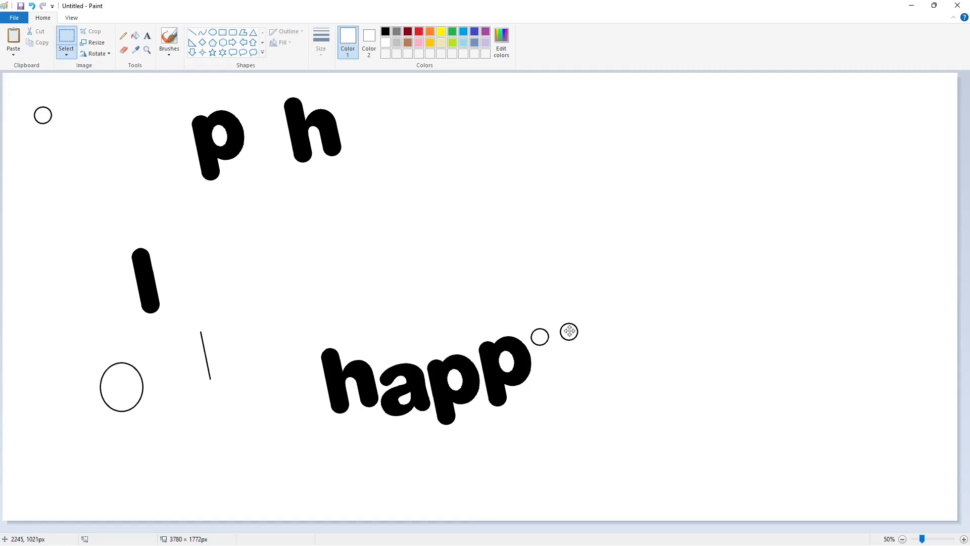
{"action": "left_click", "coordinate": [671, 329]}
Draw two black slanted lines down from the sides of the circle nearest the p for the y's first arm
{"action": "left_click", "coordinate": [386, 32]}
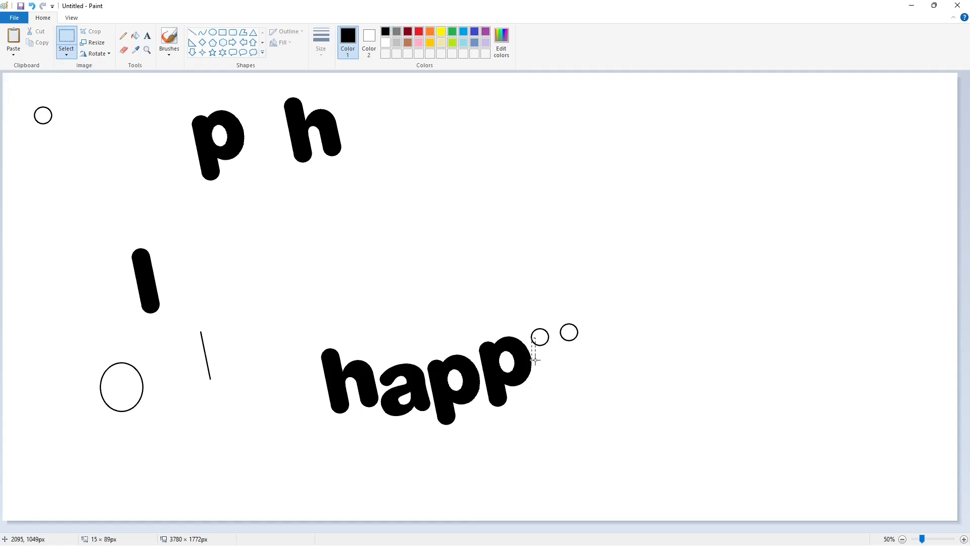
{"action": "left_click", "coordinate": [407, 187]}
{"action": "left_click_drag", "start_coordinate": [535, 359], "coordinate": [535, 364]}
{"action": "left_click", "coordinate": [193, 32]}
{"action": "left_click", "coordinate": [606, 350]}
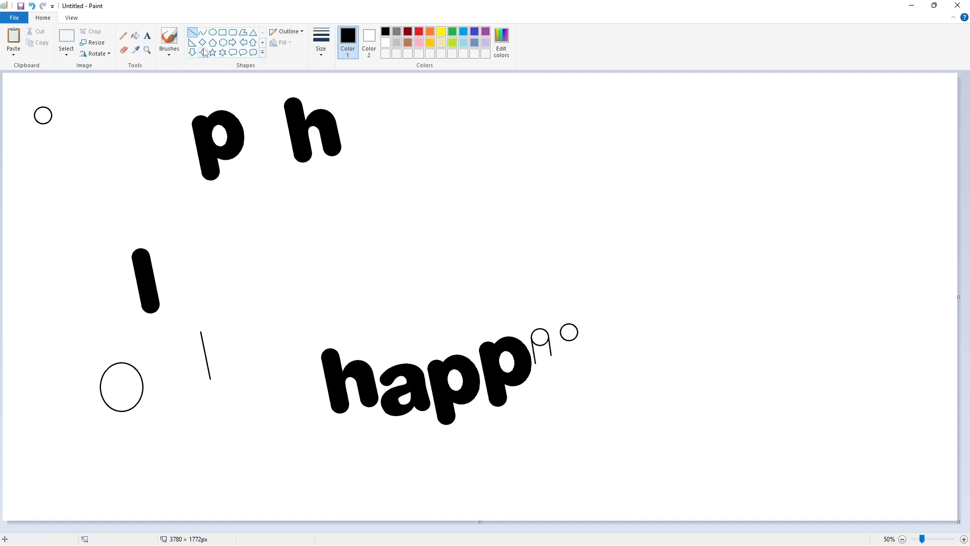
Draw the inner side line from the y's second circle and join the two arms with an outer and an inner curve
{"action": "left_click", "coordinate": [203, 32]}
{"action": "mouse_move", "coordinate": [535, 362]}
{"action": "left_mouse_down"}
{"action": "mouse_move", "coordinate": [567, 364]}
{"action": "mouse_move", "coordinate": [551, 389]}
{"action": "left_mouse_up"}
{"action": "left_click", "coordinate": [624, 376]}
{"action": "key", "text": "ctrl+z"}
{"action": "left_click", "coordinate": [617, 374]}
{"action": "left_click", "coordinate": [192, 32]}
{"action": "mouse_move", "coordinate": [561, 334]}
{"action": "left_mouse_down"}
{"action": "mouse_move", "coordinate": [568, 381]}
{"action": "mouse_move", "coordinate": [552, 355]}
{"action": "mouse_move", "coordinate": [565, 354]}
{"action": "left_mouse_up"}
{"action": "left_click", "coordinate": [202, 32]}
{"action": "mouse_move", "coordinate": [558, 356]}
{"action": "left_mouse_down"}
{"action": "mouse_move", "coordinate": [555, 366]}
{"action": "mouse_move", "coordinate": [564, 365]}
{"action": "left_mouse_up"}
{"action": "left_click", "coordinate": [616, 363]}
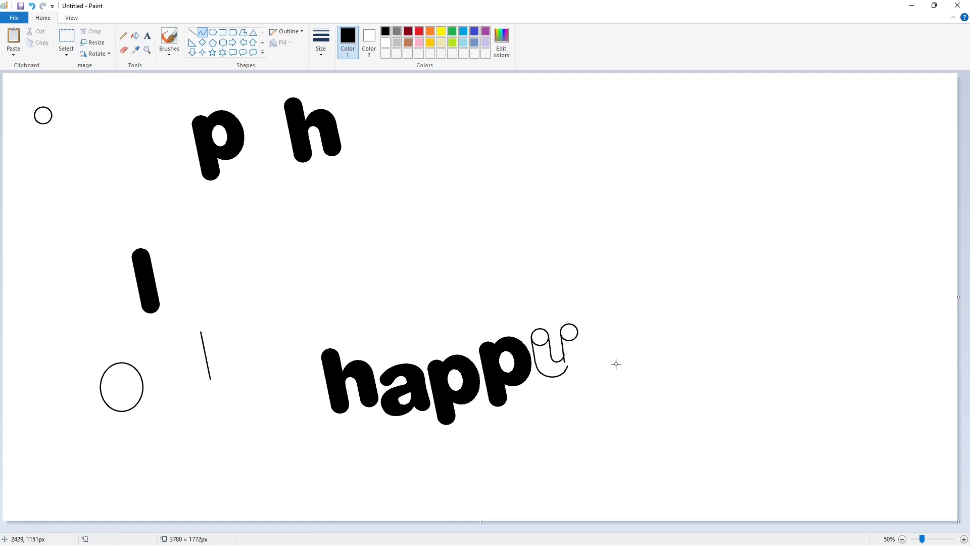
Draw the y's descending stem with one slanted line from the second circle's outer side and one from the curved base
{"action": "left_click", "coordinate": [192, 32]}
{"action": "mouse_move", "coordinate": [577, 331]}
{"action": "left_mouse_down"}
{"action": "mouse_move", "coordinate": [584, 378]}
{"action": "mouse_move", "coordinate": [571, 390]}
{"action": "left_mouse_up"}
{"action": "left_click", "coordinate": [203, 35]}
{"action": "left_click", "coordinate": [612, 377]}
{"action": "key", "text": "ctrl+z"}
{"action": "left_click", "coordinate": [193, 33]}
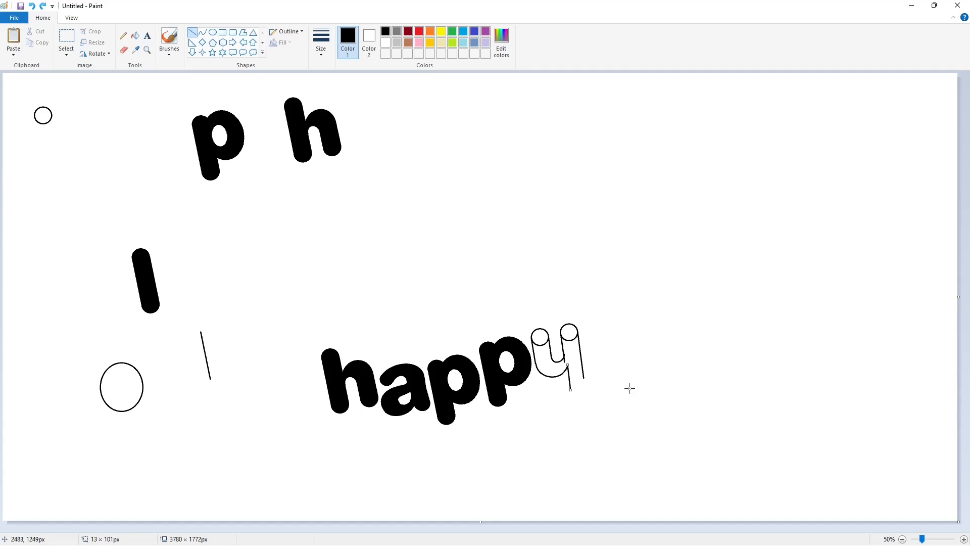
{"action": "left_click", "coordinate": [625, 387]}
Try to place a copy of the small circle at the end of the y's tail
{"action": "left_click", "coordinate": [66, 39]}
{"action": "left_click_drag", "start_coordinate": [27, 99], "coordinate": [61, 133]}
{"action": "mouse_move", "coordinate": [40, 115]}
{"action": "left_mouse_down"}
{"action": "mouse_move", "coordinate": [165, 213]}
{"action": "mouse_move", "coordinate": [572, 400]}
{"action": "mouse_move", "coordinate": [579, 388]}
{"action": "mouse_move", "coordinate": [581, 397]}
{"action": "mouse_move", "coordinate": [575, 380]}
{"action": "left_mouse_up"}
{"action": "key", "text": "ctrl+z"}
Draw a small circle for the y's tail end and join it to the stem with curves
{"action": "left_click", "coordinate": [213, 32]}
{"action": "left_click", "coordinate": [638, 399]}
{"action": "left_click", "coordinate": [202, 33]}
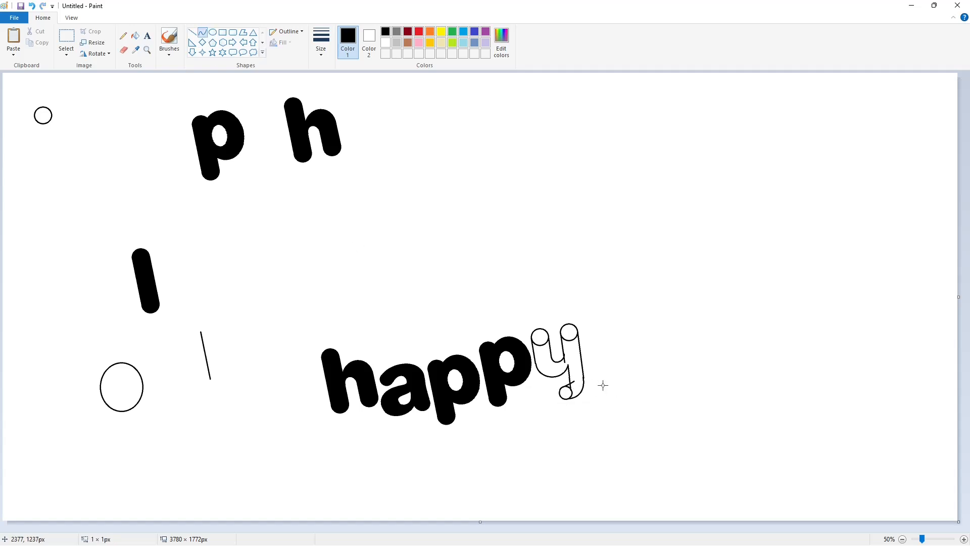
Fill all enclosed areas of the y's outline with black
{"action": "left_click", "coordinate": [933, 538]}
{"action": "left_click_drag", "start_coordinate": [451, 528], "coordinate": [724, 508]}
{"action": "left_click", "coordinate": [136, 36]}
{"action": "left_click", "coordinate": [540, 261]}
{"action": "left_click", "coordinate": [545, 300]}
{"action": "left_click", "coordinate": [598, 253]}
{"action": "left_click", "coordinate": [592, 373]}
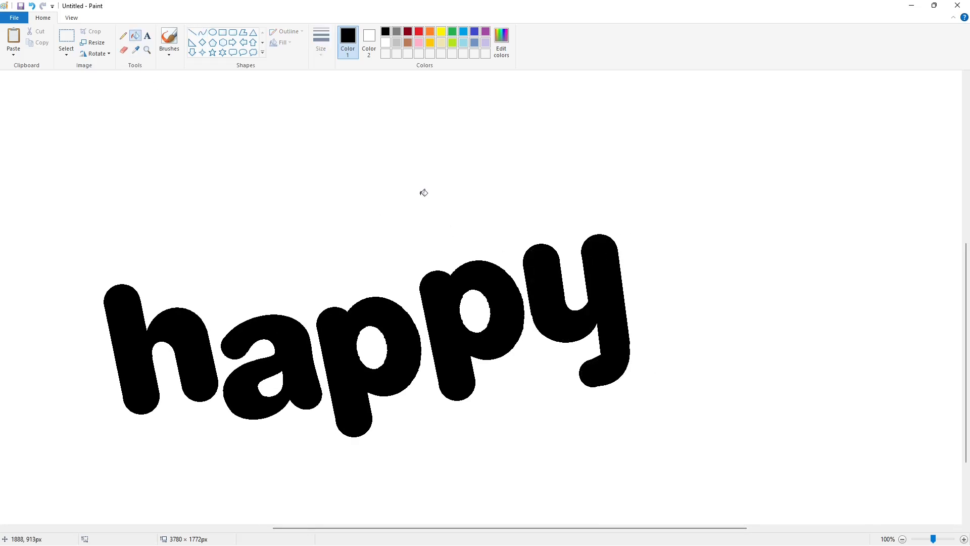
Trim the underside of the y's tail with a white straight line
{"action": "left_click", "coordinate": [192, 33]}
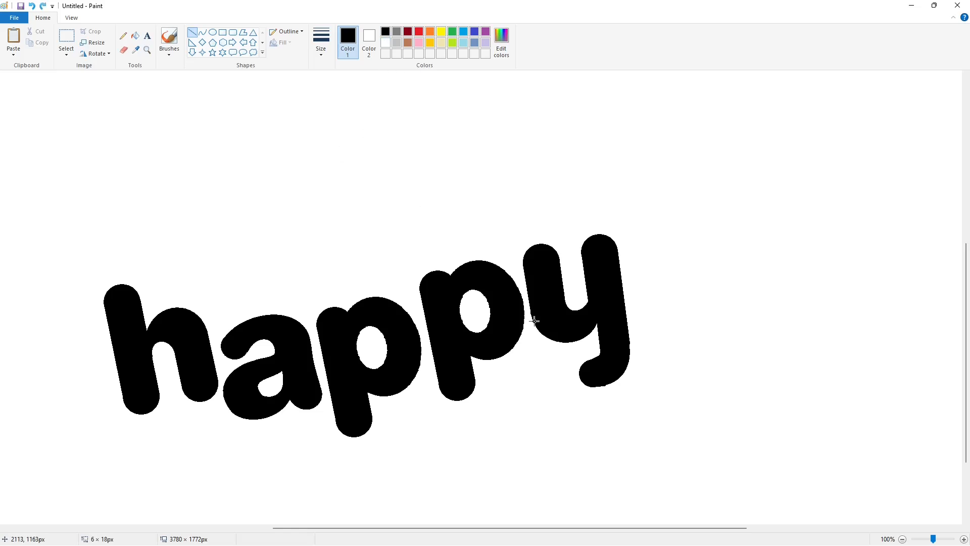
{"action": "left_click_drag", "start_coordinate": [535, 321], "coordinate": [535, 321]}
{"action": "key", "text": "ctrl+z"}
{"action": "left_click", "coordinate": [385, 42]}
{"action": "left_click_drag", "start_coordinate": [596, 390], "coordinate": [625, 380]}
{"action": "scroll", "coordinate": [626, 246], "scroll_direction": "down", "scroll_amount": 2}
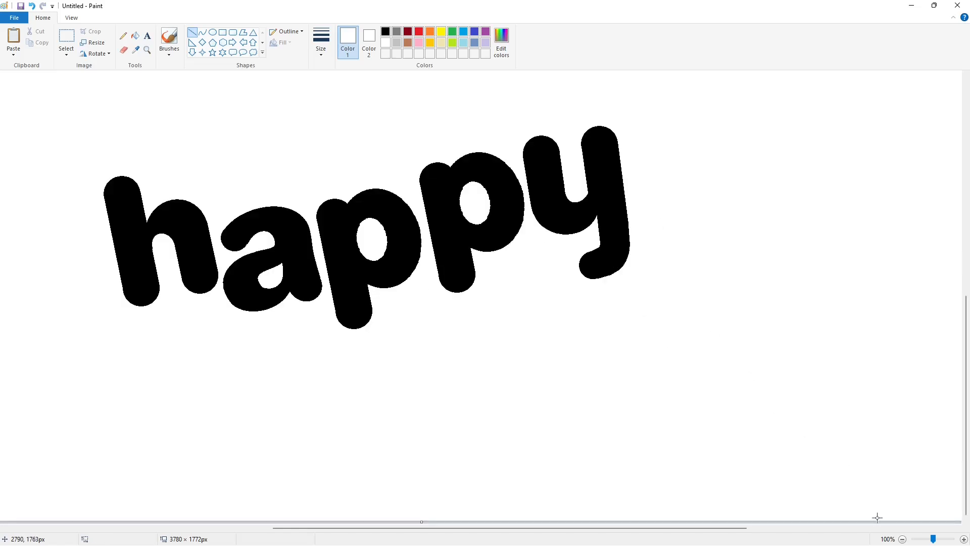
Try to place a copy of the solid slanted bar beneath the "ha" of "happy"
{"action": "scroll", "coordinate": [741, 406], "scroll_direction": "down", "scroll_amount": 1}
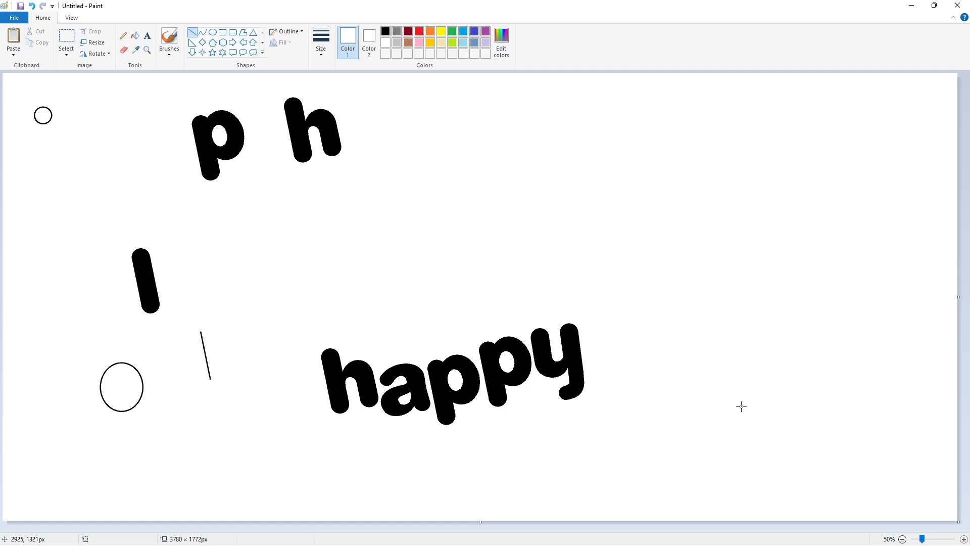
{"action": "left_click", "coordinate": [66, 38]}
{"action": "left_click_drag", "start_coordinate": [110, 230], "coordinate": [193, 334]}
{"action": "key", "text": "ctrl+c"}
{"action": "key", "text": "ctrl+v"}
{"action": "left_click_drag", "start_coordinate": [40, 119], "coordinate": [381, 439]}
{"action": "key", "text": "ctrl+z"}
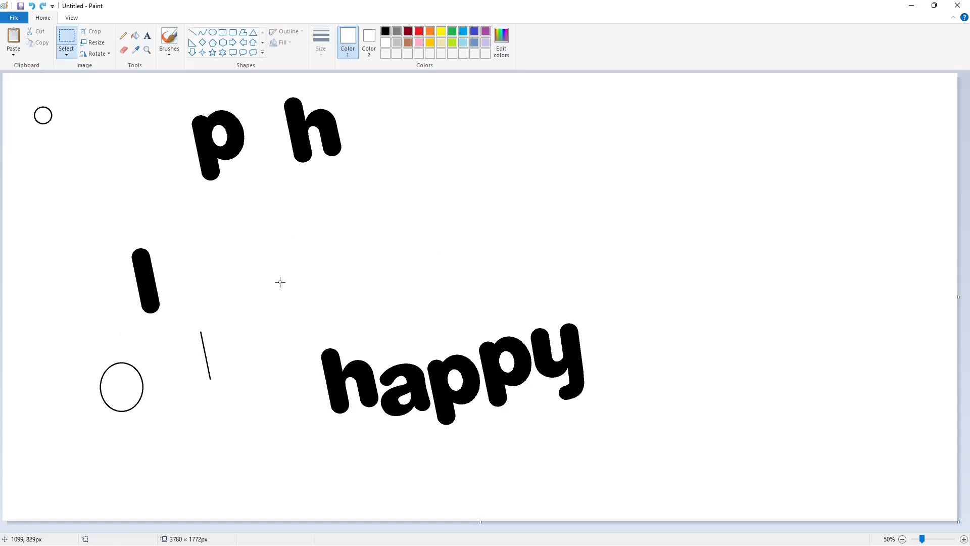
{"action": "key", "text": "ctrl+c"}
{"action": "key", "text": "ctrl+v"}
{"action": "left_click_drag", "start_coordinate": [13, 95], "coordinate": [385, 445]}
{"action": "key", "text": "ctrl+z"}
Draw a small black circle beneath the a of "happy" to begin a second line of lettering
{"action": "left_click", "coordinate": [213, 33]}
{"action": "left_click", "coordinate": [385, 32]}
Try to paste the copied larger circle below the newly drawn small circle
{"action": "key", "text": "ctrl+v"}
{"action": "left_click_drag", "start_coordinate": [40, 99], "coordinate": [393, 474]}
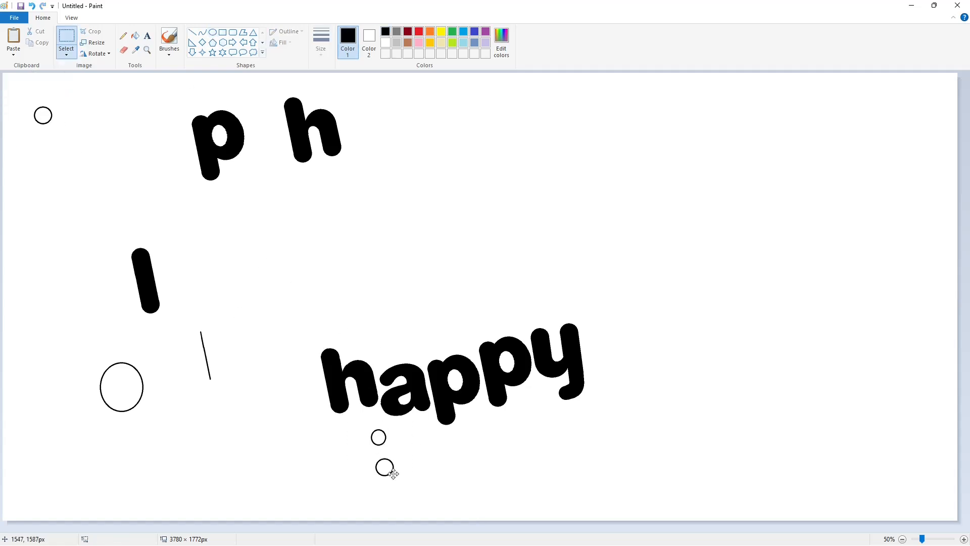
{"action": "key", "text": "ctrl+z"}
Copy the newly drawn small circle and place the duplicate just below it as the foot of the m's first leg
{"action": "left_click", "coordinate": [66, 38]}
{"action": "left_click_drag", "start_coordinate": [362, 421], "coordinate": [402, 455]}
{"action": "key", "text": "ctrl+c"}
{"action": "key", "text": "ctrl+v"}
{"action": "key", "text": "ctrl+v"}
{"action": "left_click_drag", "start_coordinate": [20, 90], "coordinate": [383, 465]}
{"action": "left_click", "coordinate": [524, 464]}
Join the two small circles with two slanted side lines to form the m's first leg
{"action": "left_click", "coordinate": [963, 538]}
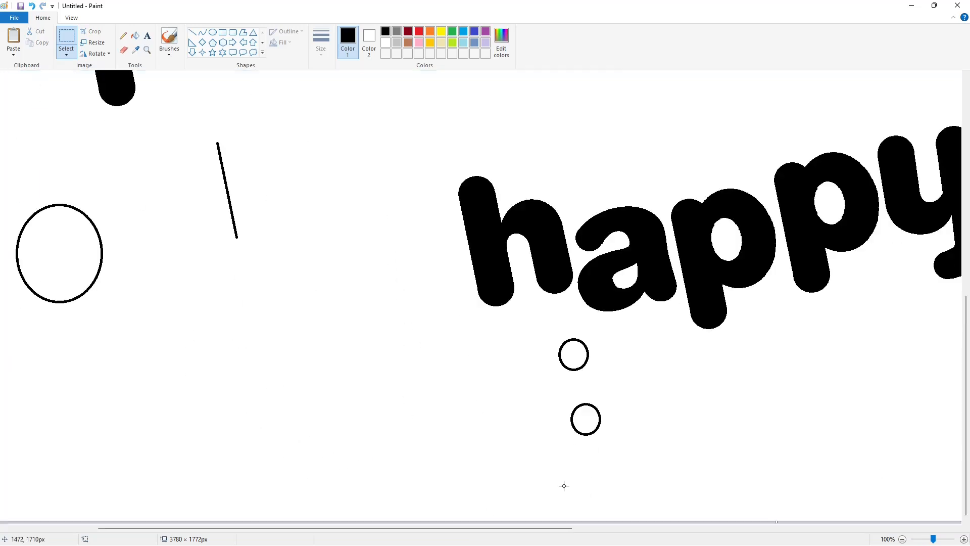
{"action": "left_click", "coordinate": [192, 32]}
{"action": "left_click_drag", "start_coordinate": [560, 355], "coordinate": [572, 423]}
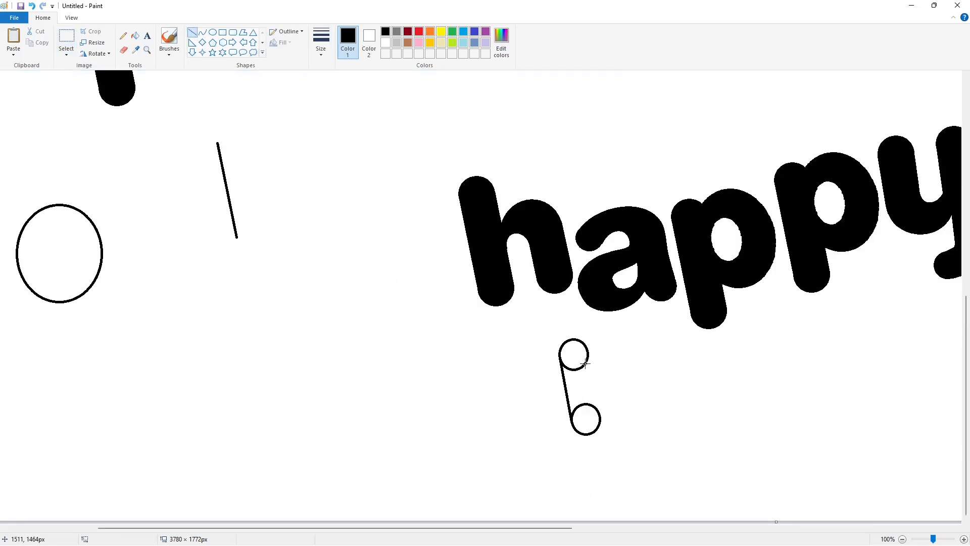
{"action": "left_click_drag", "start_coordinate": [585, 363], "coordinate": [600, 418]}
Draw two adjoining arches with the Curve tool from the first leg to form the m's outer top
{"action": "scroll", "coordinate": [734, 427], "scroll_direction": "down", "scroll_amount": 2}
{"action": "left_click", "coordinate": [202, 33]}
{"action": "left_click_drag", "start_coordinate": [386, 437], "coordinate": [439, 434]}
{"action": "left_click", "coordinate": [393, 424]}
{"action": "left_click", "coordinate": [406, 421]}
{"action": "left_click", "coordinate": [414, 417]}
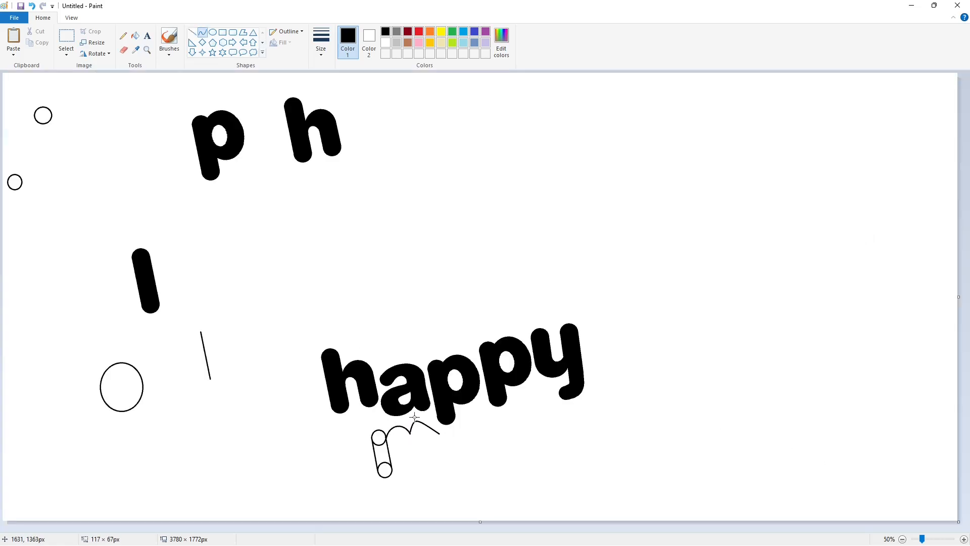
{"action": "left_click", "coordinate": [435, 417]}
Paste two copies of the small circle beneath the arches as the feet of the m's second and third legs
{"action": "left_click_drag", "start_coordinate": [19, 90], "coordinate": [410, 465]}
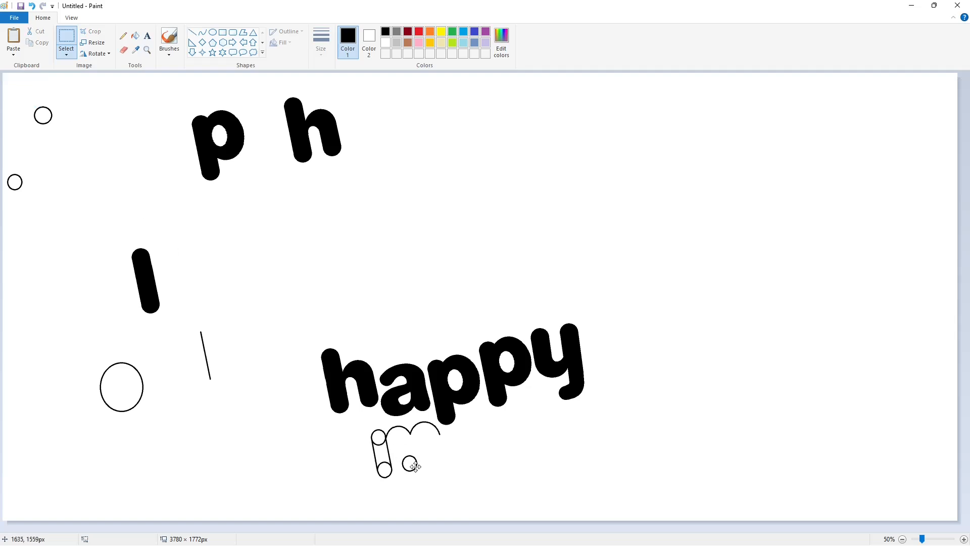
{"action": "left_click", "coordinate": [548, 459]}
{"action": "key", "text": "ctrl+v"}
{"action": "left_click_drag", "start_coordinate": [19, 90], "coordinate": [401, 447]}
Draw slanted side lines up from the two foot circles to form the m's second and third legs
{"action": "left_click", "coordinate": [192, 32]}
{"action": "left_click", "coordinate": [434, 458]}
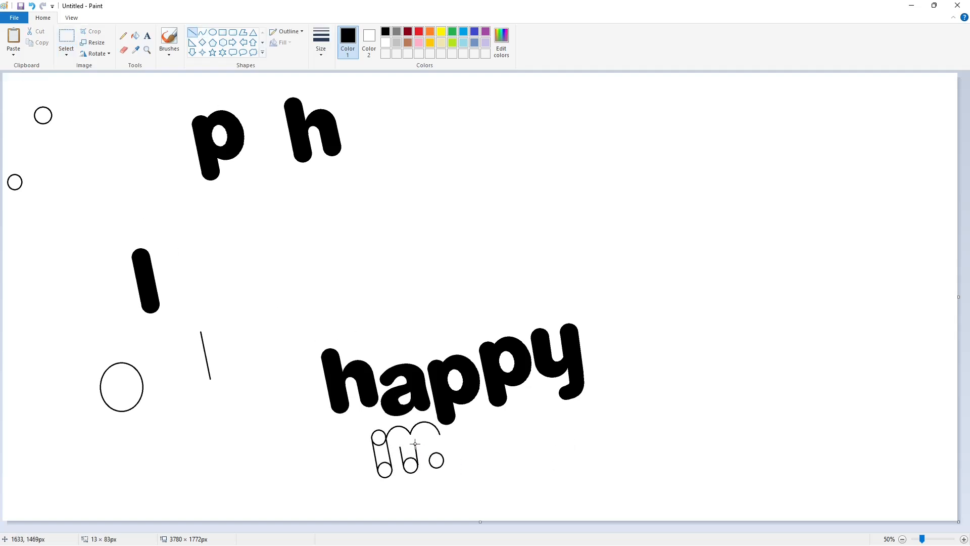
{"action": "left_click", "coordinate": [462, 443]}
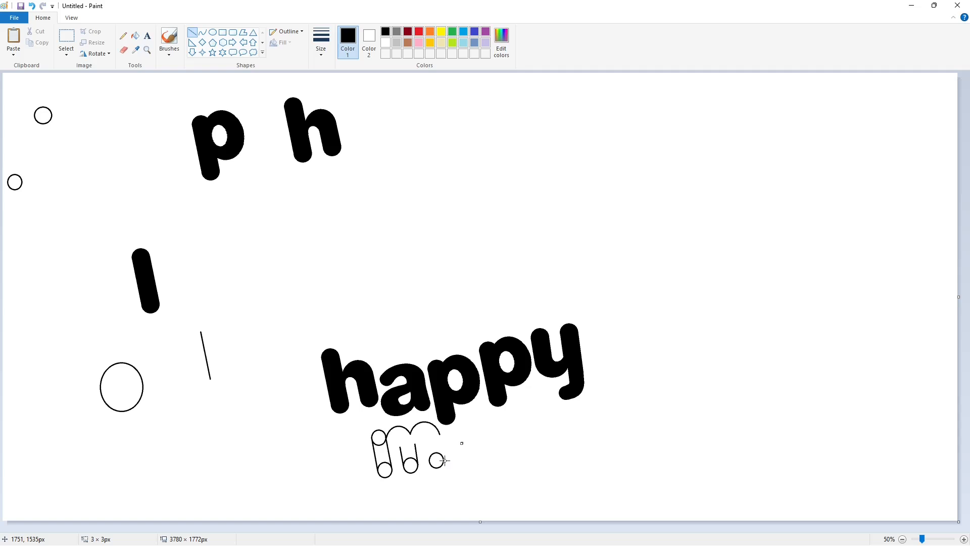
{"action": "left_click", "coordinate": [489, 443]}
{"action": "left_click", "coordinate": [477, 444]}
{"action": "scroll", "coordinate": [694, 492], "scroll_direction": "up", "scroll_amount": 1}
{"action": "left_click_drag", "start_coordinate": [579, 347], "coordinate": [588, 399]}
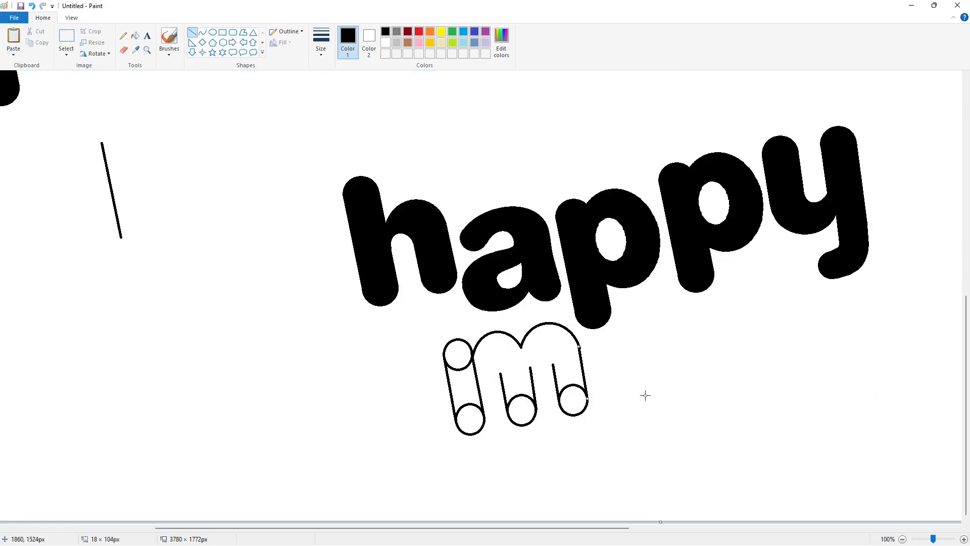
{"action": "left_click", "coordinate": [645, 395]}
Draw two inner arches with the Curve tool to connect the m's legs beneath its outer arches
{"action": "scroll", "coordinate": [607, 390], "scroll_direction": "down", "scroll_amount": 1}
{"action": "left_click", "coordinate": [202, 32]}
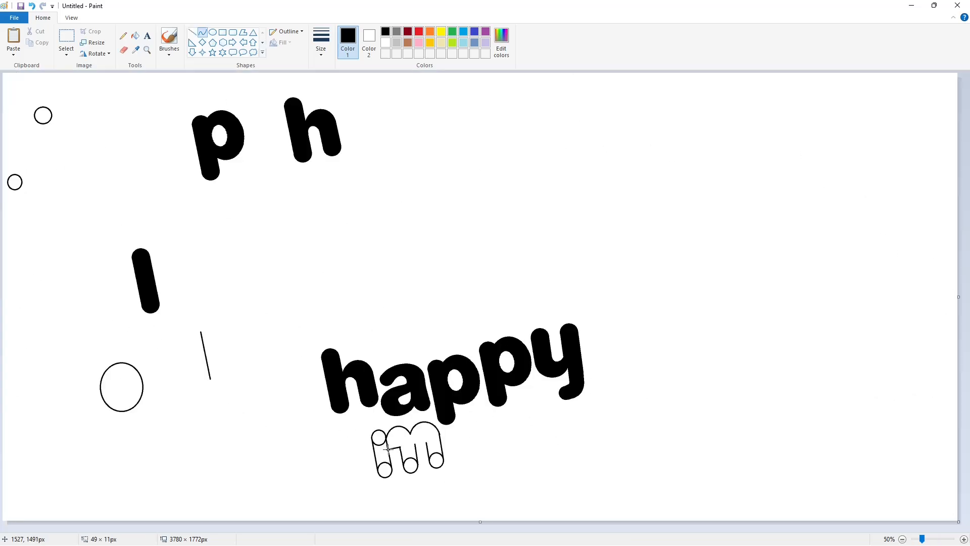
{"action": "left_click", "coordinate": [388, 438]}
{"action": "left_click", "coordinate": [423, 431]}
Fill all enclosed areas of the m's outline with black
{"action": "left_click", "coordinate": [964, 540]}
{"action": "left_click", "coordinate": [135, 35]}
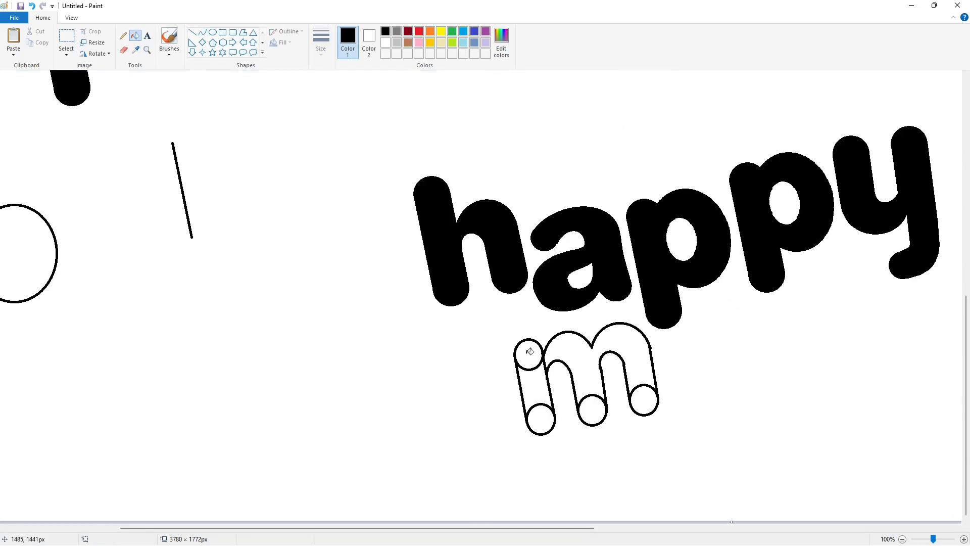
{"action": "left_click", "coordinate": [535, 389]}
{"action": "left_click", "coordinate": [606, 354]}
{"action": "left_click", "coordinate": [592, 409]}
{"action": "left_click", "coordinate": [643, 399]}
Trim the inner edge of the m's middle leg with a white straight line
{"action": "left_click_drag", "start_coordinate": [457, 530], "coordinate": [520, 530]}
{"action": "left_click", "coordinate": [192, 32]}
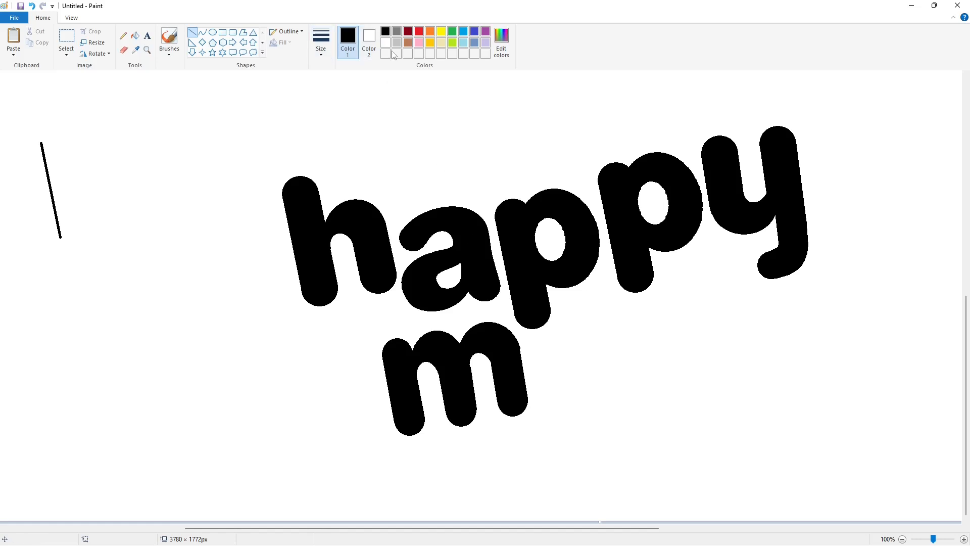
{"action": "left_click", "coordinate": [385, 43]}
{"action": "left_click_drag", "start_coordinate": [478, 394], "coordinate": [478, 391]}
{"action": "key", "text": "ctrl+z"}
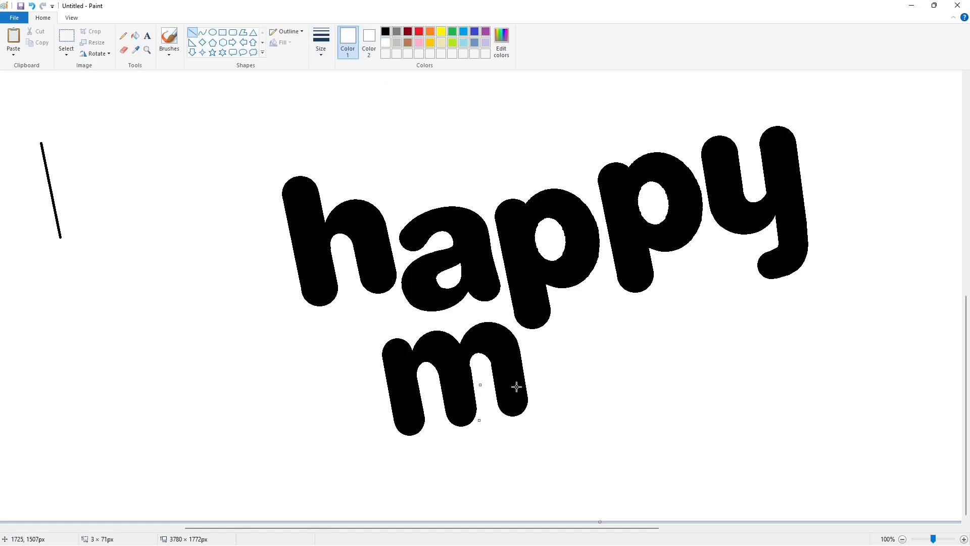
Draw a large black-outlined circle just after the m and adjust its size and position
{"action": "left_click", "coordinate": [902, 539]}
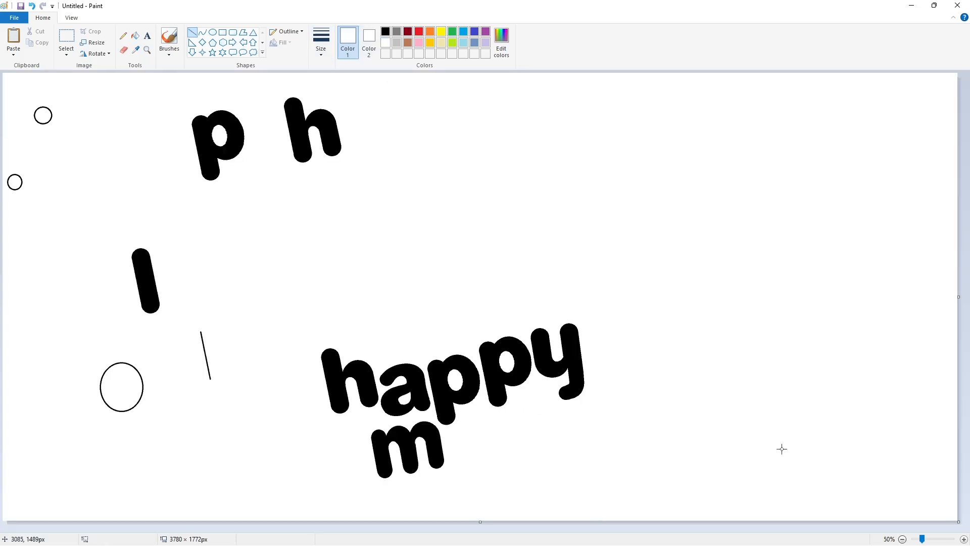
{"action": "left_click", "coordinate": [213, 32]}
{"action": "left_click", "coordinate": [386, 32]}
{"action": "mouse_move", "coordinate": [449, 424]}
{"action": "left_mouse_down"}
{"action": "mouse_move", "coordinate": [487, 470]}
{"action": "mouse_move", "coordinate": [472, 449]}
{"action": "left_mouse_up"}
{"action": "left_click_drag", "start_coordinate": [468, 465], "coordinate": [465, 456]}
{"action": "left_click_drag", "start_coordinate": [484, 445], "coordinate": [495, 446]}
{"action": "left_click", "coordinate": [544, 445]}
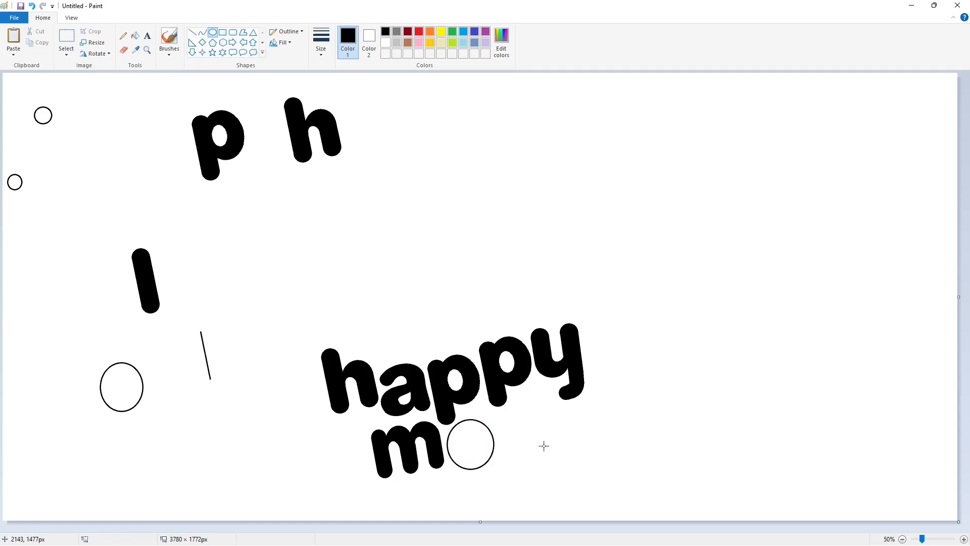
Remove the right arc of the circle after the m by erasing two gaps and filling the isolated arc with white
{"action": "left_click", "coordinate": [123, 50]}
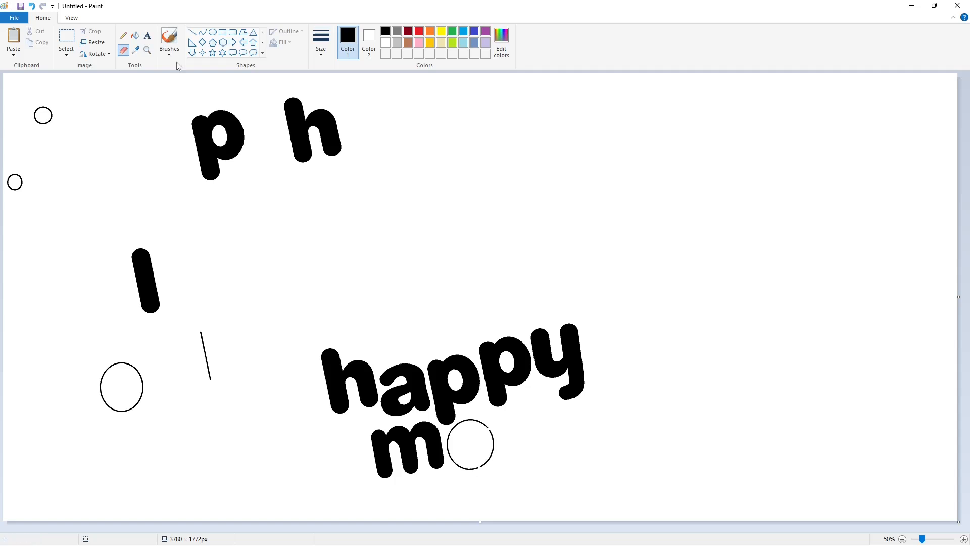
{"action": "left_click", "coordinate": [134, 36]}
{"action": "left_click", "coordinate": [386, 42]}
{"action": "left_click", "coordinate": [493, 443]}
Draw a black curve rounding off the e's upper right side and a slanted straight line for the crossbar's lower edge
{"action": "left_click", "coordinate": [201, 34]}
{"action": "left_click", "coordinate": [385, 32]}
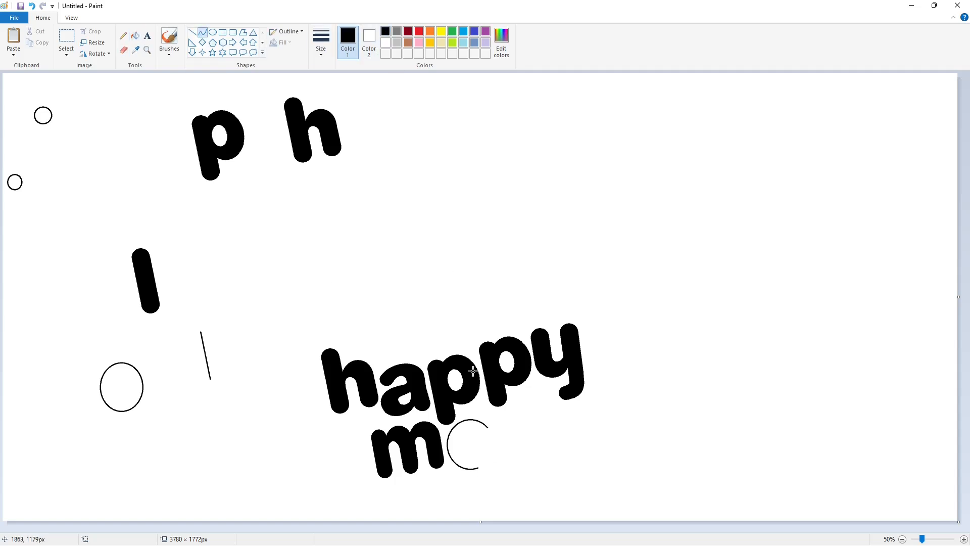
{"action": "left_click", "coordinate": [559, 446]}
{"action": "left_click", "coordinate": [552, 446]}
{"action": "left_click", "coordinate": [192, 32]}
{"action": "left_click_drag", "start_coordinate": [492, 444], "coordinate": [456, 451]}
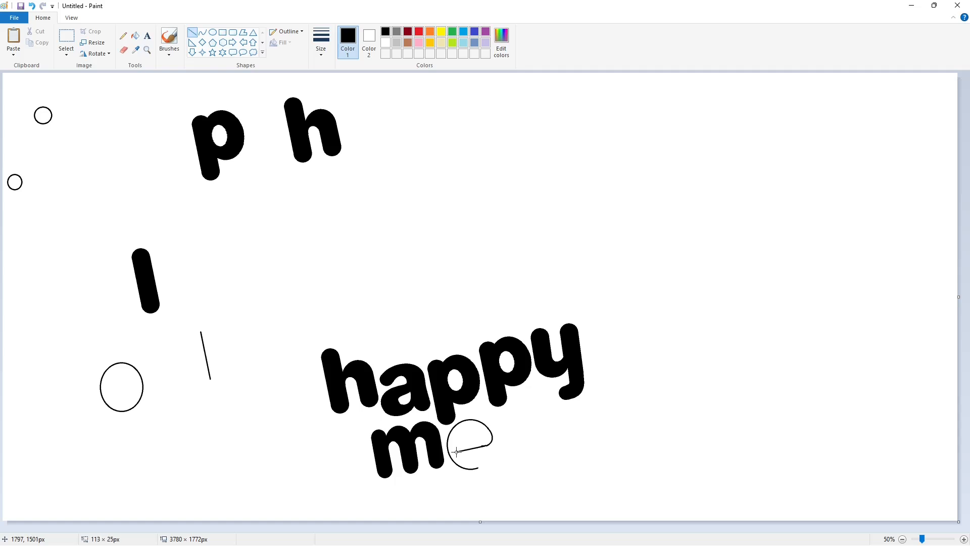
Draw a curve for the e's lower inner opening and a small circle for its rounded end, joined to the outer arc
{"action": "left_click", "coordinate": [202, 32]}
{"action": "left_click", "coordinate": [479, 463]}
{"action": "left_click", "coordinate": [542, 457]}
{"action": "left_click", "coordinate": [213, 32]}
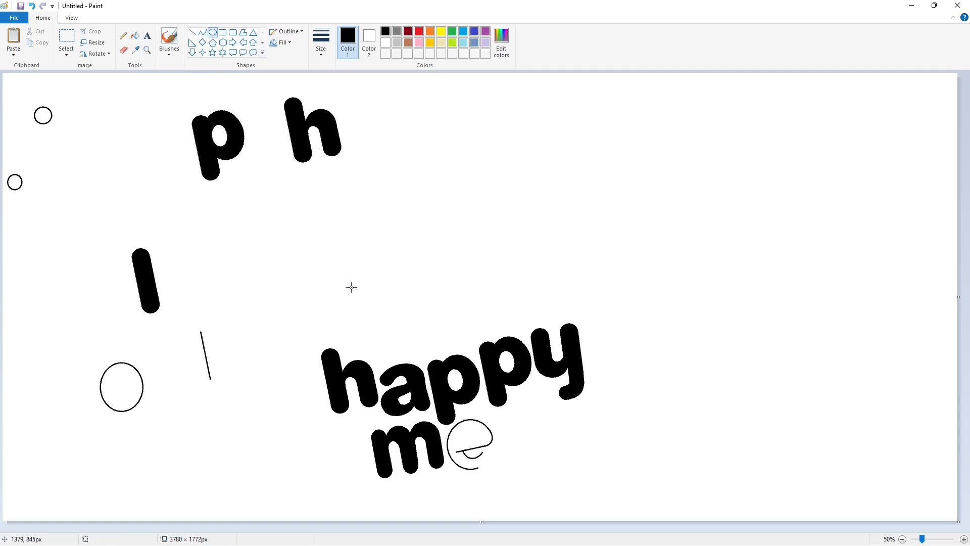
{"action": "left_click_drag", "start_coordinate": [489, 461], "coordinate": [493, 463]}
{"action": "left_click", "coordinate": [202, 33]}
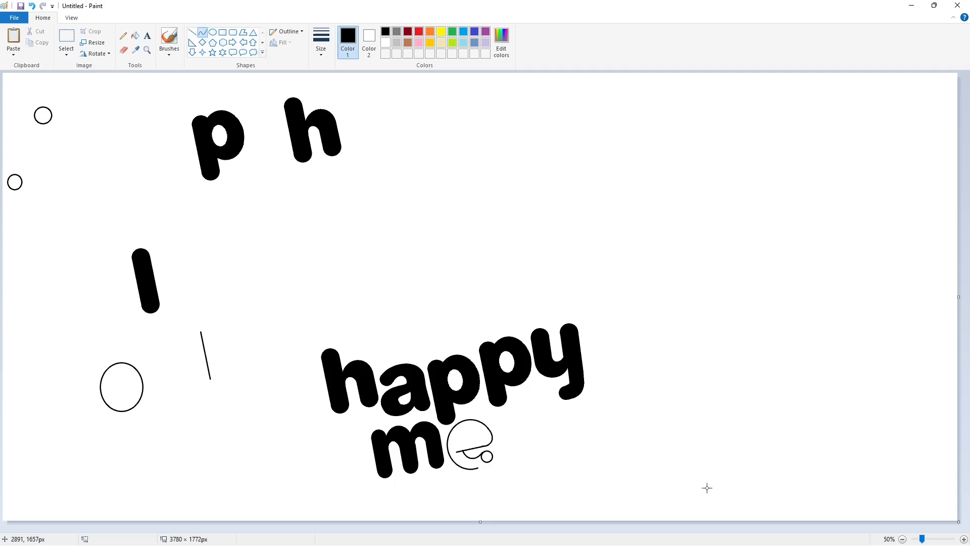
Draw a slanted line for the crossbar's upper edge and a curved arch above it to outline the e's upper opening
{"action": "left_click", "coordinate": [193, 33]}
{"action": "left_click_drag", "start_coordinate": [456, 444], "coordinate": [485, 437]}
{"action": "left_click", "coordinate": [324, 238]}
{"action": "left_click", "coordinate": [203, 33]}
{"action": "left_click", "coordinate": [474, 424]}
{"action": "left_click", "coordinate": [631, 453]}
{"action": "left_click", "coordinate": [964, 539]}
{"action": "scroll", "coordinate": [422, 529], "scroll_direction": "down", "scroll_amount": 4}
{"action": "left_click_drag", "start_coordinate": [423, 529], "coordinate": [655, 528]}
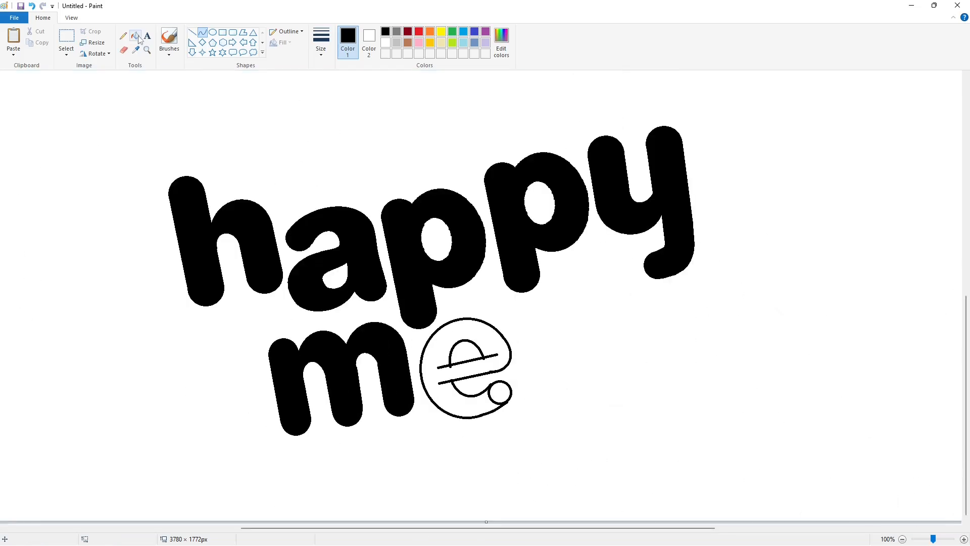
Fill the e's body and its rounded end with black and cover the remaining gap with a short straight line
{"action": "left_click", "coordinate": [135, 36]}
{"action": "left_click", "coordinate": [488, 370]}
{"action": "left_click", "coordinate": [500, 392]}
{"action": "left_click", "coordinate": [193, 32]}
{"action": "left_click_drag", "start_coordinate": [486, 391], "coordinate": [491, 386]}
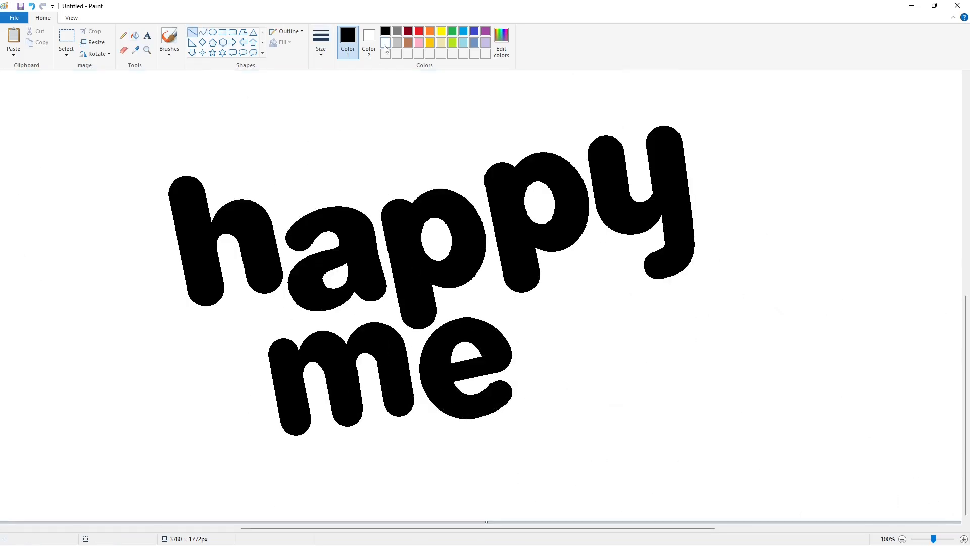
Copy the area around the a in "happy" to empty canvas and fill the neighbouring letter fragments with white
{"action": "left_click", "coordinate": [385, 43]}
{"action": "left_click", "coordinate": [902, 539]}
{"action": "left_click", "coordinate": [66, 38]}
{"action": "left_click_drag", "start_coordinate": [347, 338], "coordinate": [437, 425]}
{"action": "key", "text": "ctrl+c"}
{"action": "key", "text": "ctrl+v"}
{"action": "left_click_drag", "start_coordinate": [50, 119], "coordinate": [112, 191]}
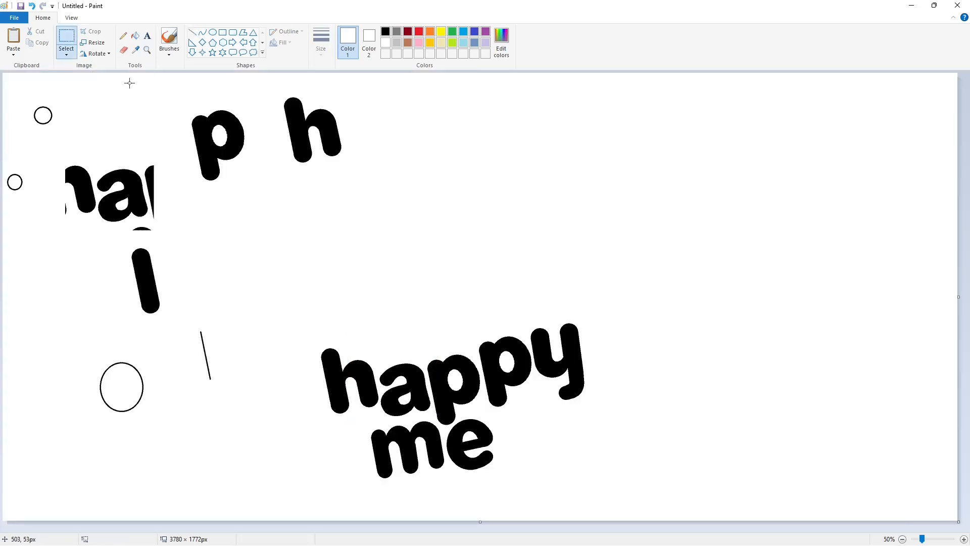
{"action": "left_click", "coordinate": [135, 36]}
{"action": "left_click", "coordinate": [149, 183]}
{"action": "left_click", "coordinate": [87, 203]}
{"action": "left_click", "coordinate": [137, 229]}
Copy the isolated a and place the copy directly after the e in the second line
{"action": "left_click", "coordinate": [67, 38]}
{"action": "left_click_drag", "start_coordinate": [67, 147], "coordinate": [168, 227]}
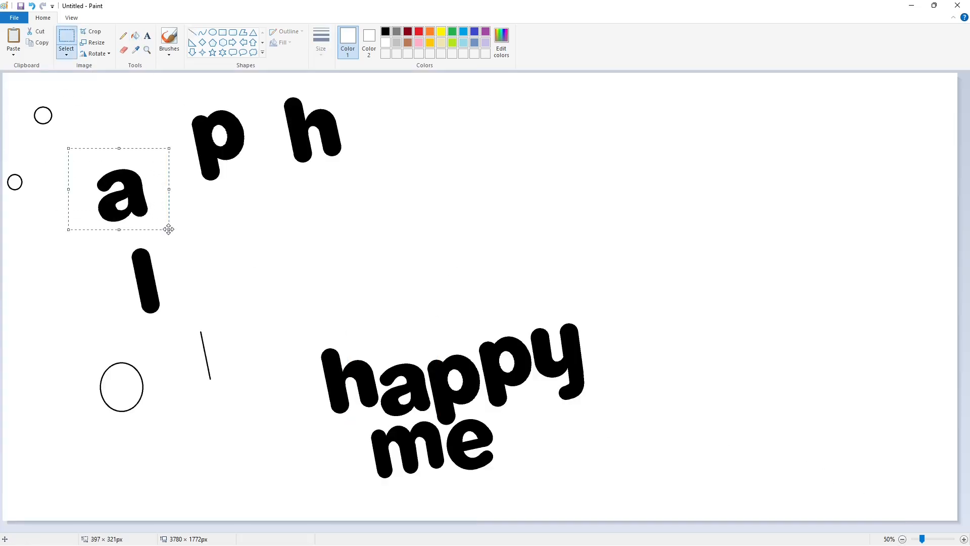
{"action": "key", "text": "ctrl+c"}
{"action": "key", "text": "ctrl+v"}
{"action": "left_click_drag", "start_coordinate": [58, 121], "coordinate": [519, 435]}
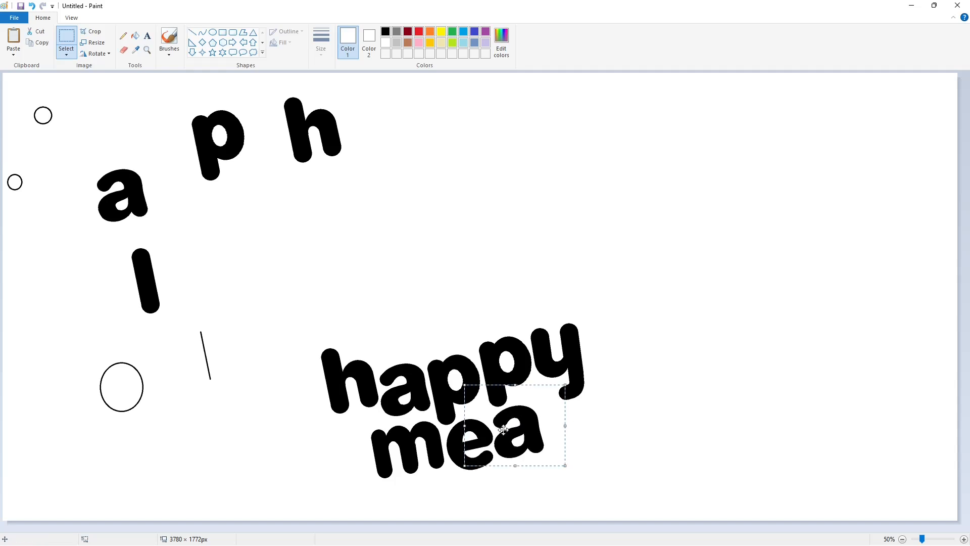
{"action": "mouse_move", "coordinate": [504, 429]}
{"action": "left_mouse_down"}
{"action": "mouse_move", "coordinate": [580, 427]}
{"action": "mouse_move", "coordinate": [504, 431]}
{"action": "left_mouse_up"}
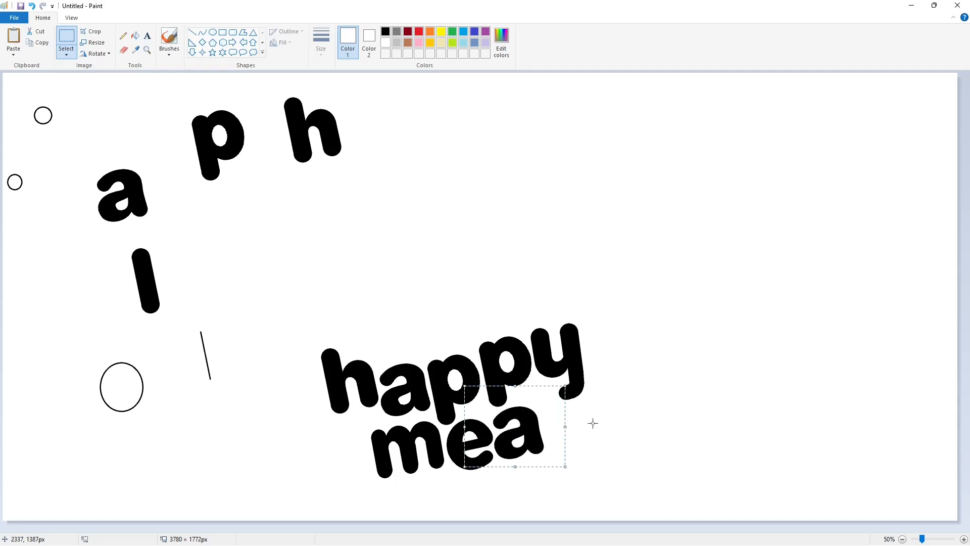
{"action": "left_click", "coordinate": [593, 423]}
Copy the spare slanted l stroke and place the copy after the a to complete "meal"
{"action": "left_click_drag", "start_coordinate": [111, 227], "coordinate": [167, 335]}
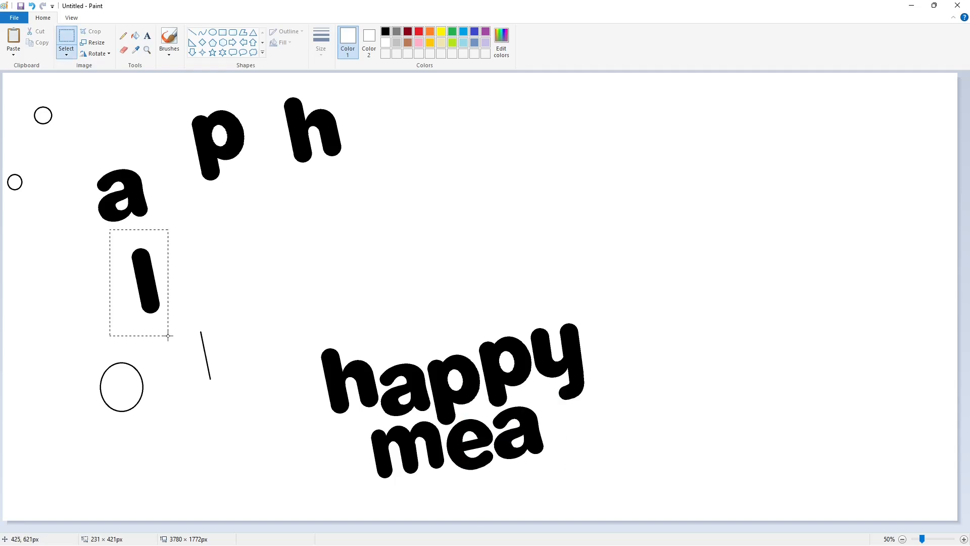
{"action": "key", "text": "ctrl+c"}
{"action": "key", "text": "ctrl+v"}
{"action": "left_click_drag", "start_coordinate": [34, 120], "coordinate": [547, 414]}
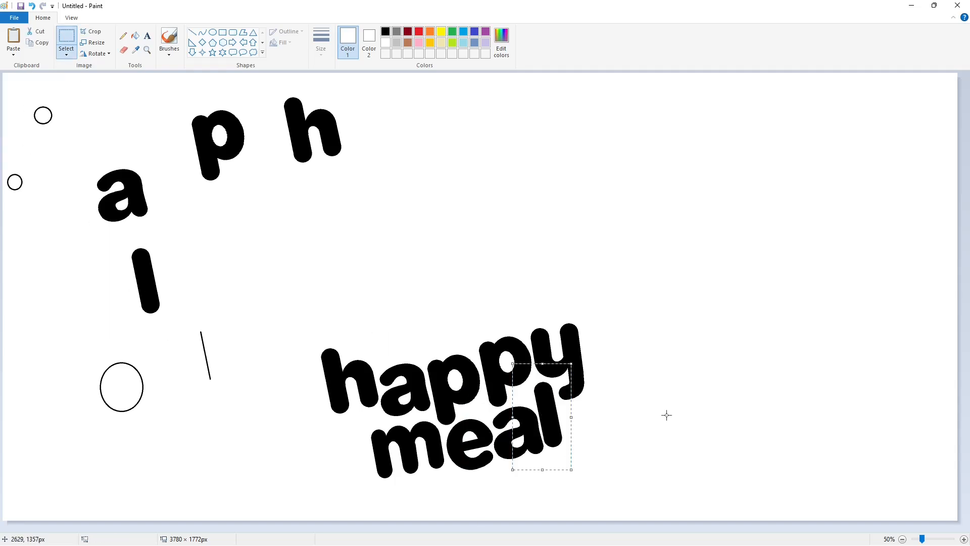
{"action": "key", "text": "Up"}
{"action": "key", "text": "Right"}
{"action": "key", "text": "Right"}
{"action": "key", "text": "Right"}
{"action": "key", "text": "Right"}
{"action": "key", "text": "Right"}
{"action": "left_click", "coordinate": [666, 411]}
Clear all spare letters, strokes and circles outside the "happy meal" lettering by filling them with white
{"action": "left_click", "coordinate": [902, 539]}
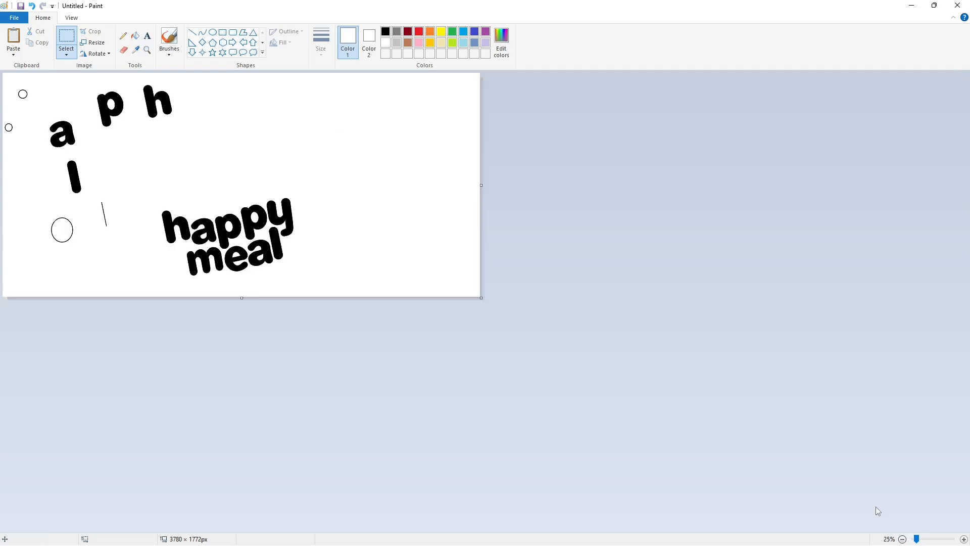
{"action": "left_click", "coordinate": [963, 539]}
{"action": "left_click", "coordinate": [213, 32]}
{"action": "left_click", "coordinate": [418, 31]}
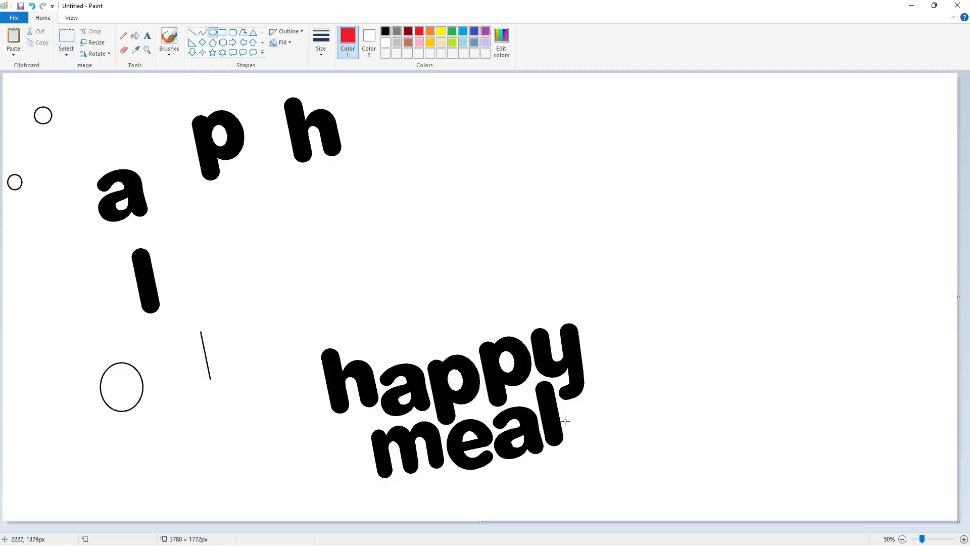
{"action": "left_click", "coordinate": [134, 36]}
{"action": "left_click", "coordinate": [386, 42]}
{"action": "left_click", "coordinate": [295, 128]}
{"action": "left_click", "coordinate": [205, 152]}
{"action": "left_click", "coordinate": [107, 205]}
{"action": "left_click", "coordinate": [145, 280]}
{"action": "left_click", "coordinate": [202, 339]}
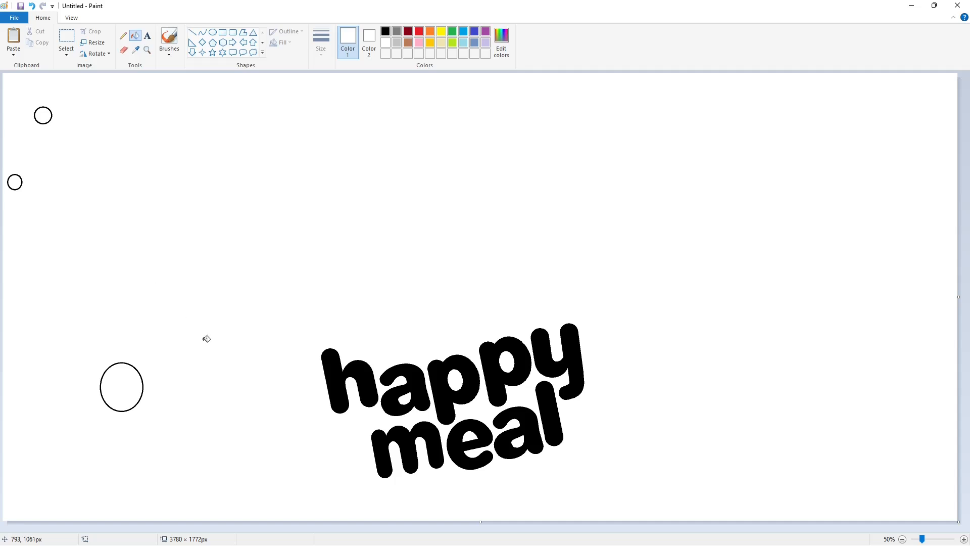
{"action": "left_click", "coordinate": [133, 367]}
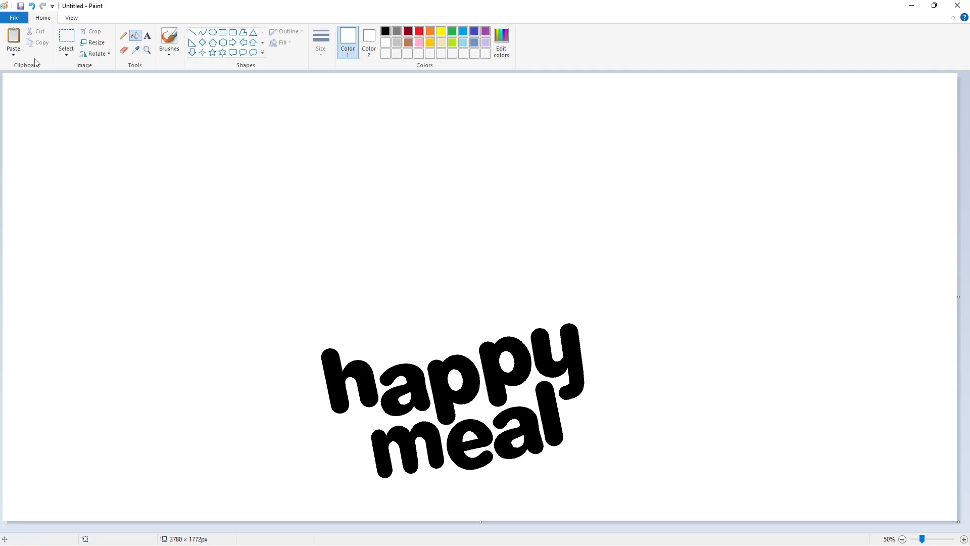
Set up the Line tool with the thinnest line width and black as the drawing colour
{"action": "left_click", "coordinate": [192, 32]}
{"action": "left_click", "coordinate": [321, 45]}
{"action": "left_click", "coordinate": [344, 71]}
{"action": "left_click", "coordinate": [386, 32]}
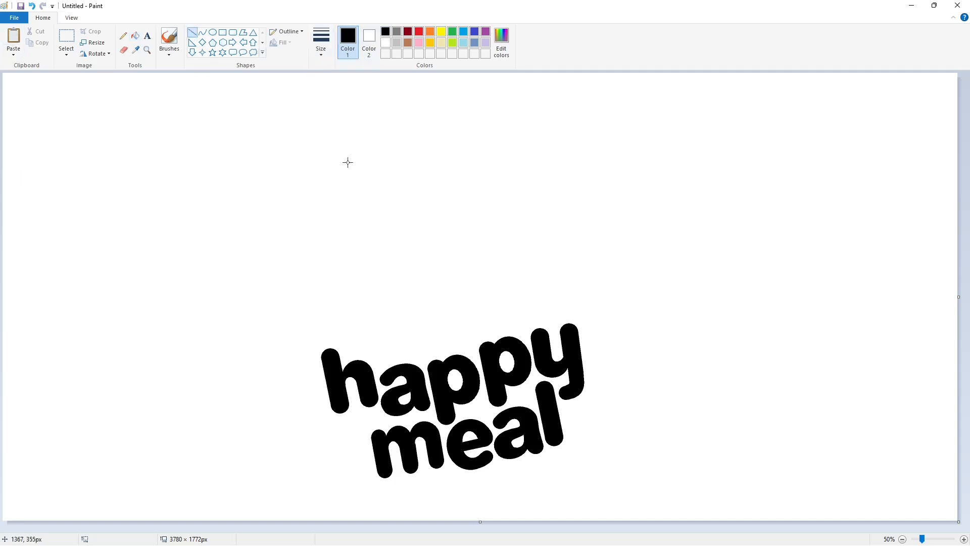
{"action": "left_click_drag", "start_coordinate": [347, 164], "coordinate": [324, 233]}
{"action": "key", "text": "ctrl+z"}
{"action": "left_click_drag", "start_coordinate": [346, 163], "coordinate": [323, 234]}
{"action": "key", "text": "ctrl+z"}
{"action": "key", "text": "ctrl+z"}
Draw a closed seven-sided polygon about 825 × 803 px above the lettering as the outline of a box
{"action": "left_click", "coordinate": [243, 32]}
{"action": "left_click_drag", "start_coordinate": [346, 164], "coordinate": [327, 223]}
{"action": "left_click", "coordinate": [349, 314]}
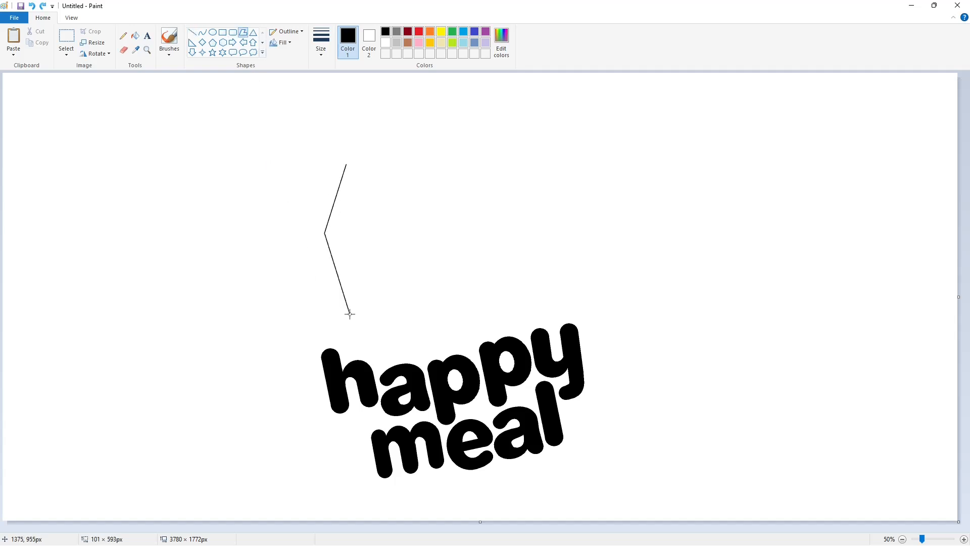
{"action": "left_click", "coordinate": [533, 306]}
{"action": "left_click", "coordinate": [528, 192]}
{"action": "left_click", "coordinate": [477, 146]}
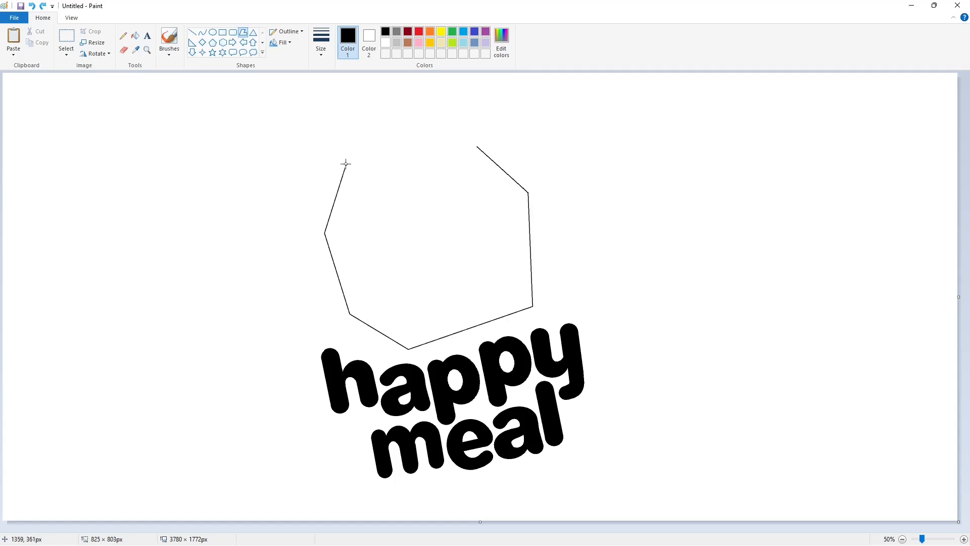
{"action": "left_click", "coordinate": [346, 164]}
Fill the box polygon and its outline with lavender
{"action": "left_click", "coordinate": [136, 36]}
{"action": "left_click", "coordinate": [409, 207]}
{"action": "left_click", "coordinate": [485, 43]}
{"action": "left_click", "coordinate": [430, 202]}
Draw two connected black lines from beyond the box's upper-left corner to its lowest corner, separating the side face from the front
{"action": "left_click", "coordinate": [196, 35]}
{"action": "left_click", "coordinate": [321, 43]}
{"action": "left_click", "coordinate": [344, 91]}
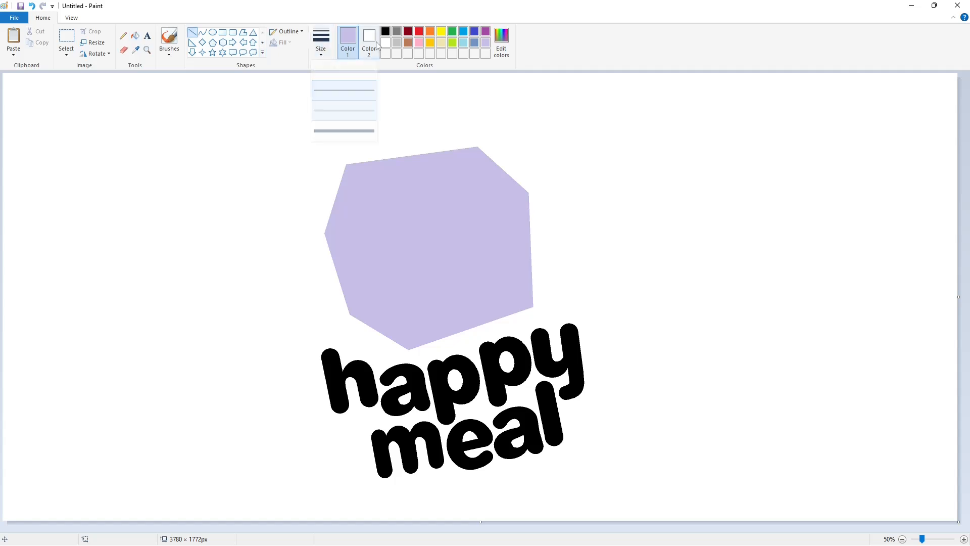
{"action": "left_click", "coordinate": [322, 44]}
{"action": "left_click", "coordinate": [346, 108]}
{"action": "left_click", "coordinate": [386, 32]}
{"action": "left_click_drag", "start_coordinate": [378, 225], "coordinate": [337, 147]}
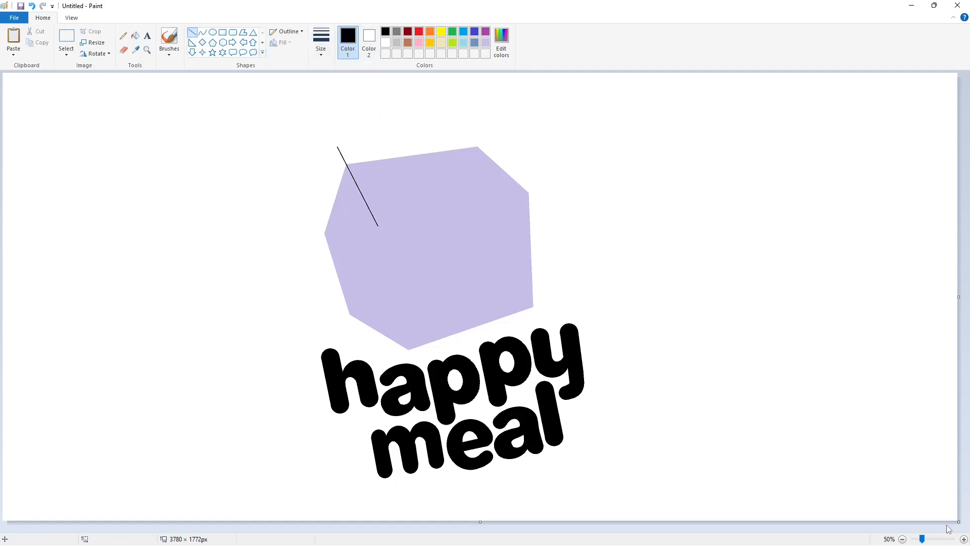
{"action": "scroll", "coordinate": [948, 529], "scroll_direction": "up", "scroll_amount": 1, "text": "ctrl"}
{"action": "scroll", "coordinate": [526, 150], "scroll_direction": "up", "scroll_amount": 2}
{"action": "left_click_drag", "start_coordinate": [526, 150], "coordinate": [590, 410]}
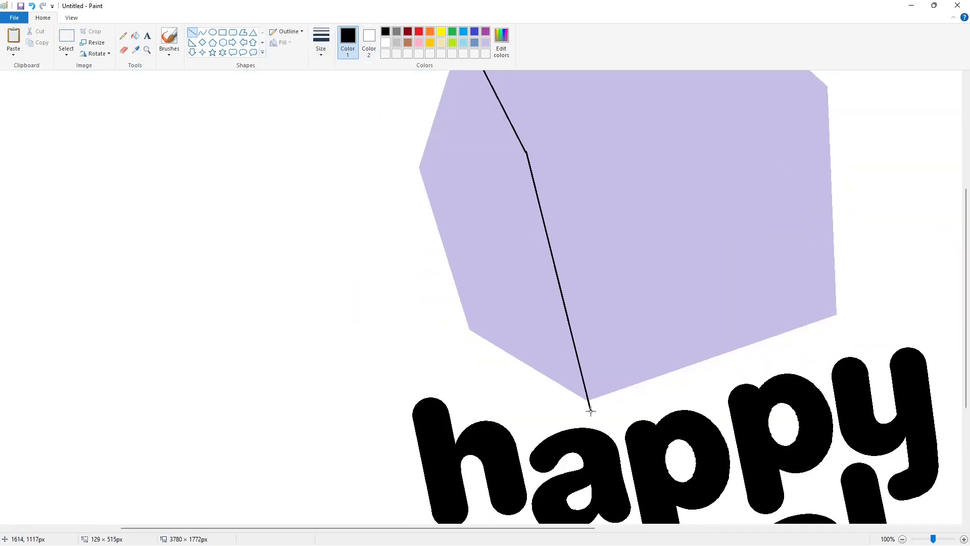
Fill the box's narrow left side face with black
{"action": "scroll", "coordinate": [416, 200], "scroll_direction": "up", "scroll_amount": 2}
{"action": "left_click", "coordinate": [135, 36]}
{"action": "left_click", "coordinate": [495, 280]}
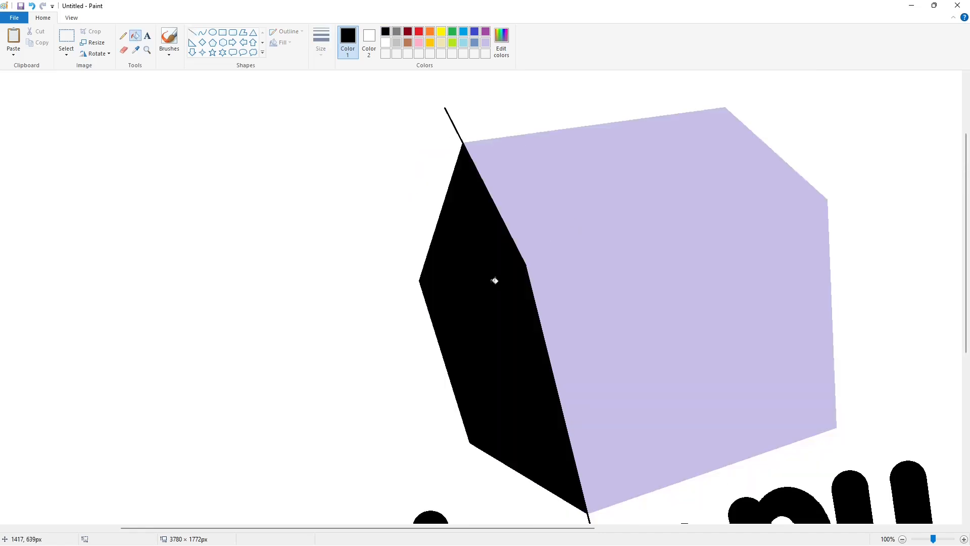
Remove the dividing line's ends that stick out past the box by separating them with white lines and filling them white
{"action": "scroll", "coordinate": [495, 281], "scroll_direction": "down", "scroll_amount": 2}
{"action": "left_click", "coordinate": [192, 33]}
{"action": "left_click", "coordinate": [385, 42]}
{"action": "scroll", "coordinate": [640, 396], "scroll_direction": "up", "scroll_amount": 2}
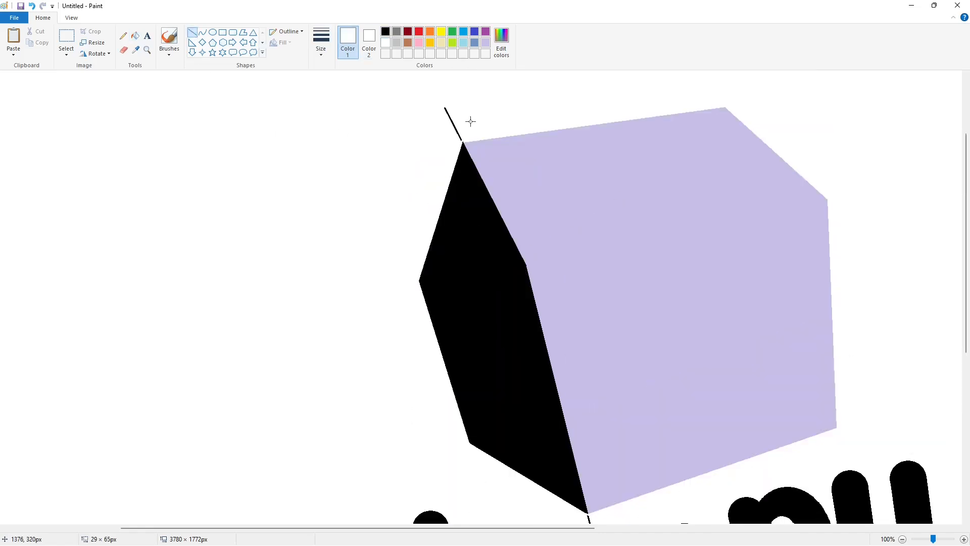
{"action": "left_click", "coordinate": [135, 36]}
{"action": "scroll", "coordinate": [606, 484], "scroll_direction": "down", "scroll_amount": 2}
{"action": "scroll", "coordinate": [825, 411], "scroll_direction": "down", "scroll_amount": 1, "text": "ctrl"}
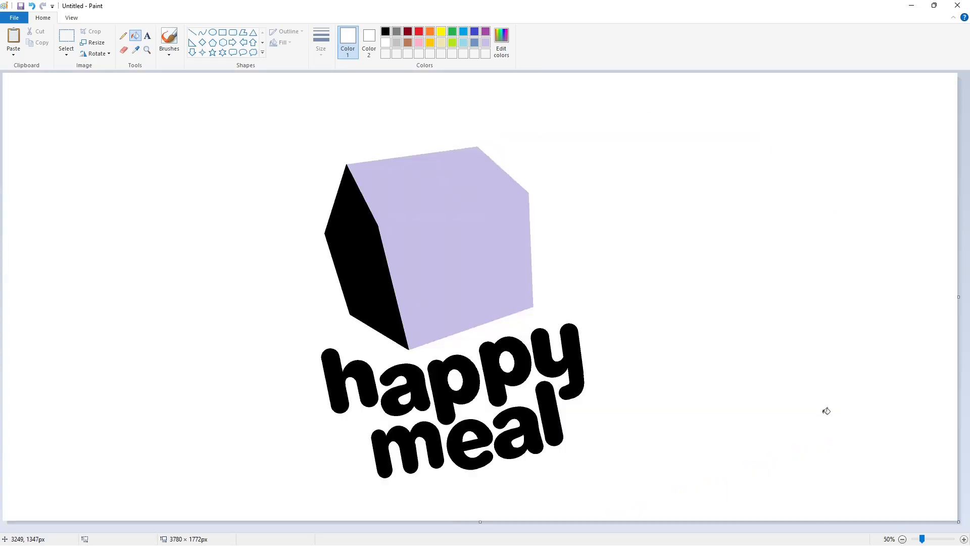
Draw a small tilted black rectangle on the left part of the box's front face and fill it with black
{"action": "left_click", "coordinate": [192, 32]}
{"action": "left_click", "coordinate": [386, 32]}
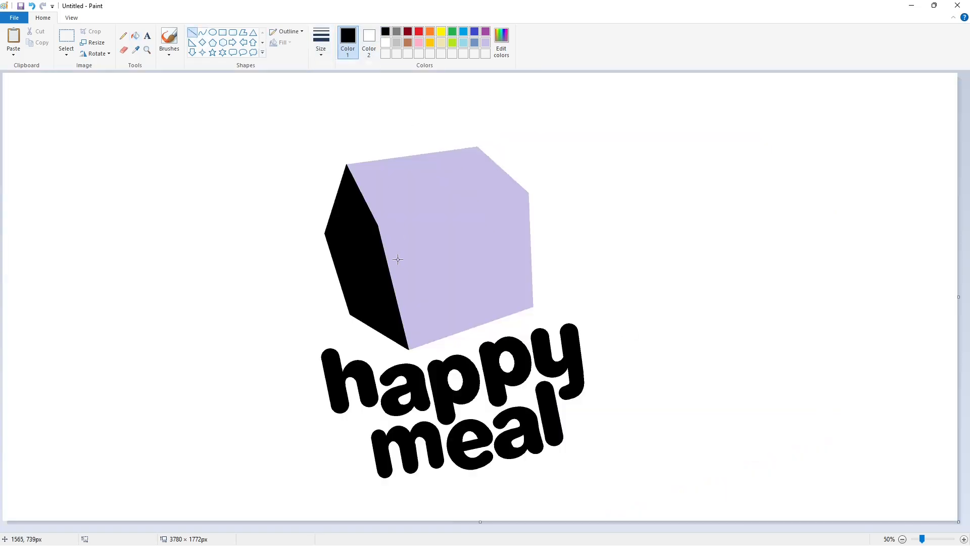
{"action": "left_click_drag", "start_coordinate": [398, 260], "coordinate": [420, 231]}
{"action": "left_click_drag", "start_coordinate": [404, 269], "coordinate": [404, 269]}
{"action": "left_click", "coordinate": [963, 540]}
{"action": "left_click_drag", "start_coordinate": [452, 354], "coordinate": [496, 300]}
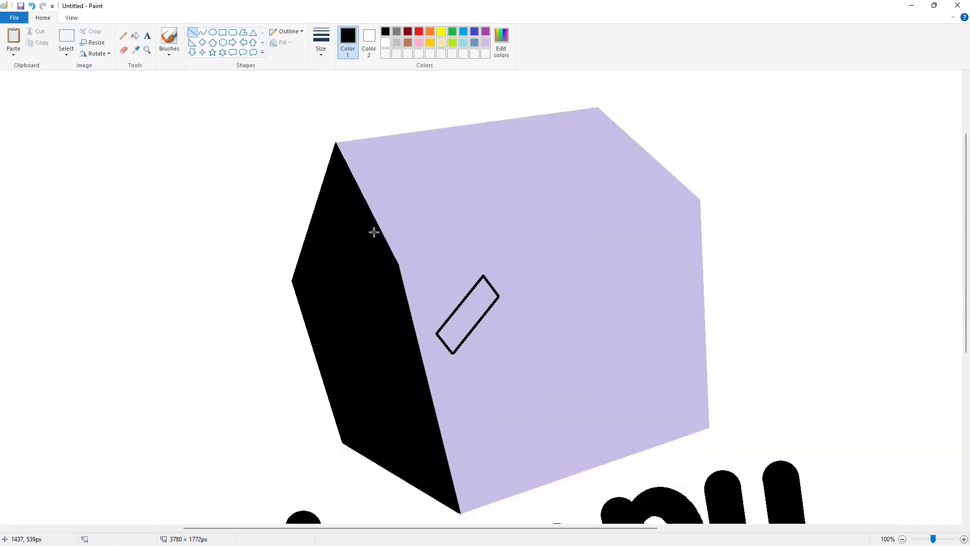
{"action": "left_click", "coordinate": [467, 314]}
Draw a smaller, oppositely tilted quadrilateral near the front face's right edge with the Polygon tool and fill it with black
{"action": "scroll", "coordinate": [716, 396], "scroll_direction": "down", "scroll_amount": 1}
{"action": "left_click", "coordinate": [243, 32]}
{"action": "left_click", "coordinate": [321, 43]}
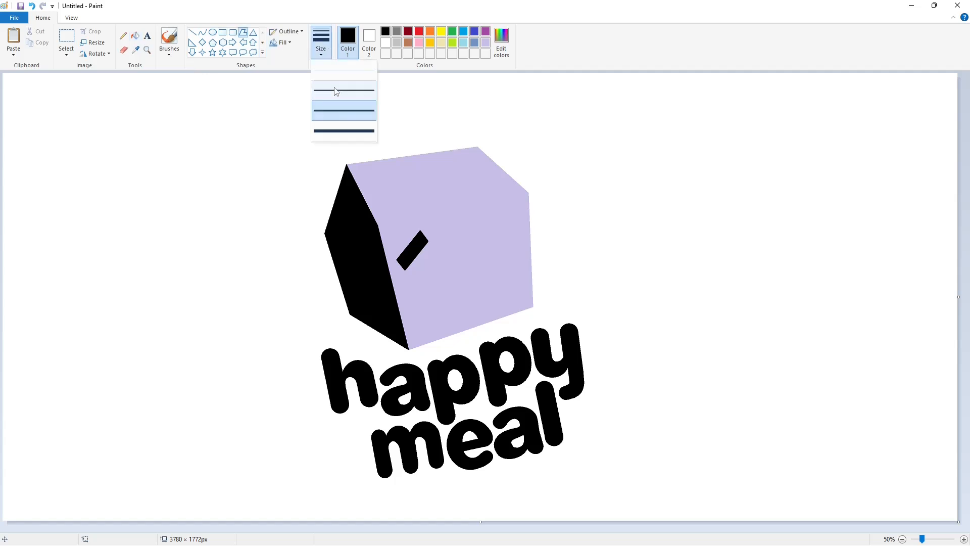
{"action": "left_click", "coordinate": [336, 91]}
{"action": "left_click_drag", "start_coordinate": [505, 216], "coordinate": [522, 231]}
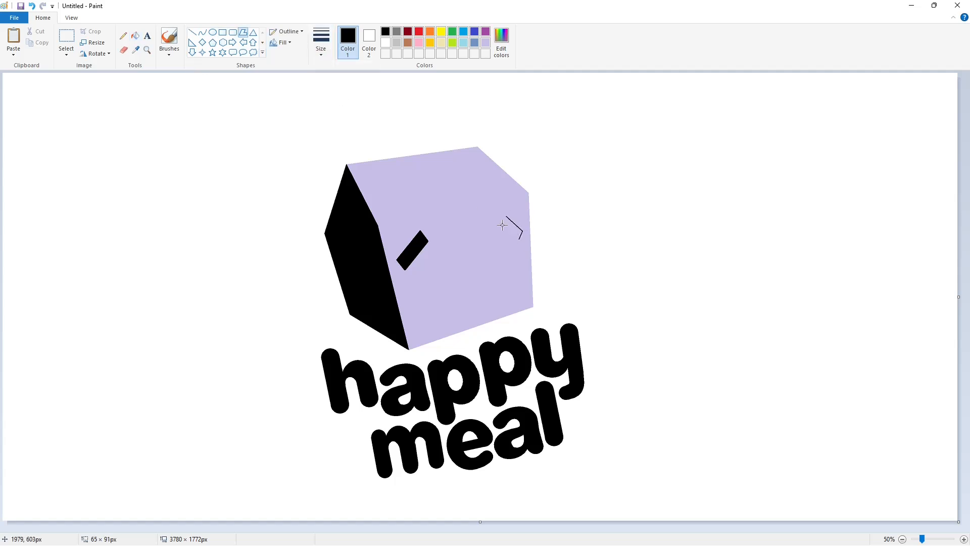
{"action": "left_click", "coordinate": [135, 35]}
{"action": "left_click", "coordinate": [513, 228]}
Draw two parallel black curves between the two tilted marks as the inner and outer edges of a smile
{"action": "left_click", "coordinate": [202, 32]}
{"action": "left_click", "coordinate": [321, 43]}
{"action": "left_click", "coordinate": [336, 92]}
{"action": "left_click_drag", "start_coordinate": [421, 251], "coordinate": [508, 230]}
{"action": "left_click_drag", "start_coordinate": [448, 296], "coordinate": [425, 323]}
{"action": "left_click_drag", "start_coordinate": [503, 307], "coordinate": [517, 312]}
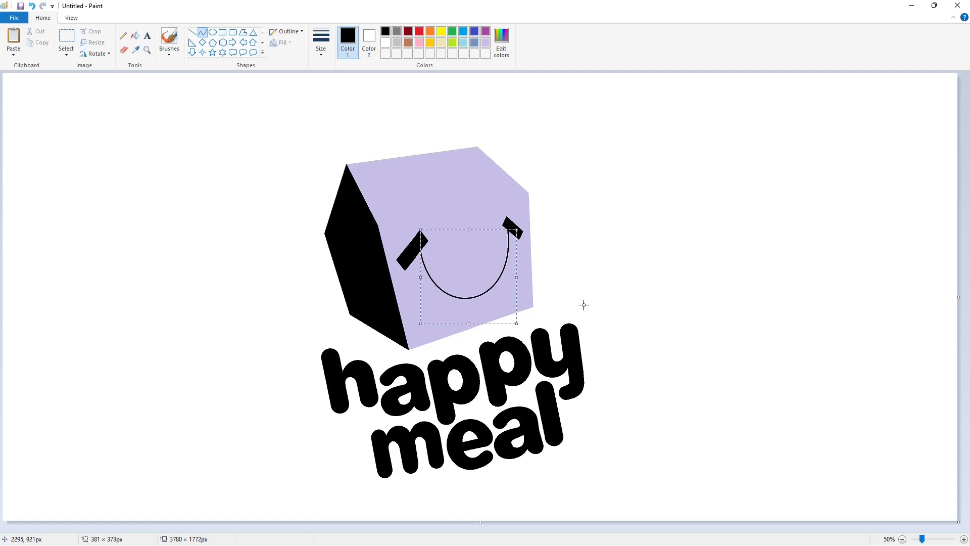
{"action": "left_click", "coordinate": [582, 304]}
{"action": "left_click_drag", "start_coordinate": [413, 261], "coordinate": [515, 234]}
{"action": "left_click_drag", "start_coordinate": [444, 294], "coordinate": [418, 330]}
{"action": "left_click_drag", "start_coordinate": [477, 326], "coordinate": [518, 319]}
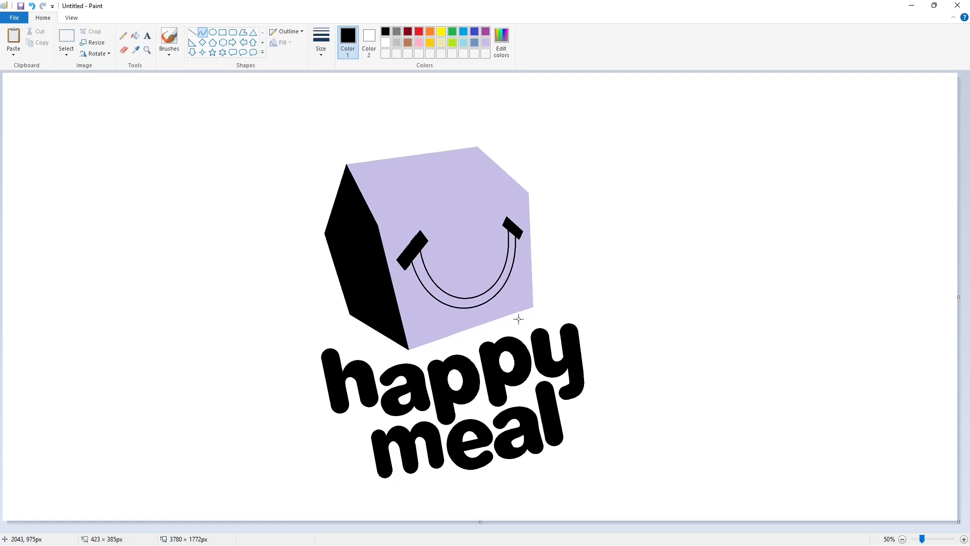
Fill the smile band with black and recolour the box's left side face indigo
{"action": "left_click", "coordinate": [135, 36]}
{"action": "left_click", "coordinate": [421, 265]}
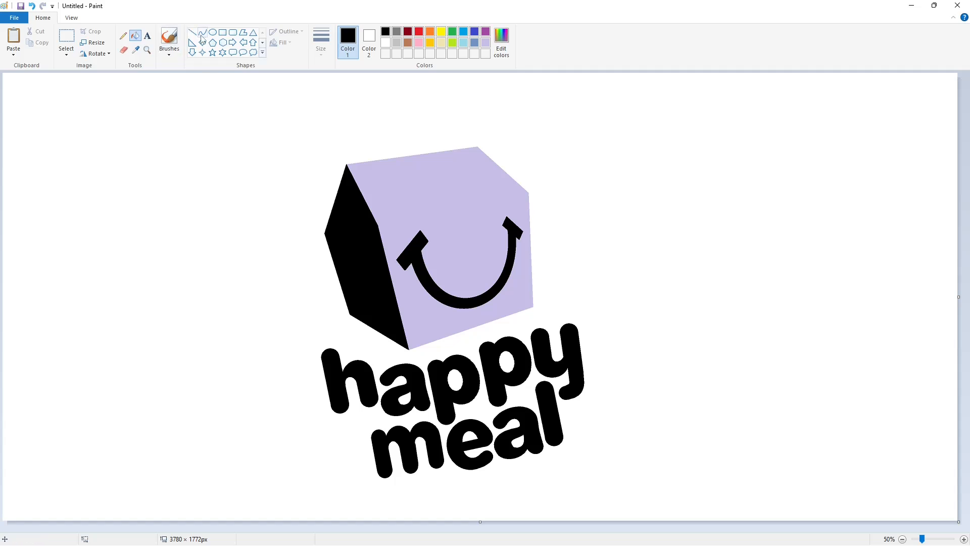
{"action": "left_click", "coordinate": [475, 31]}
{"action": "left_click", "coordinate": [363, 263]}
{"action": "left_click", "coordinate": [202, 32]}
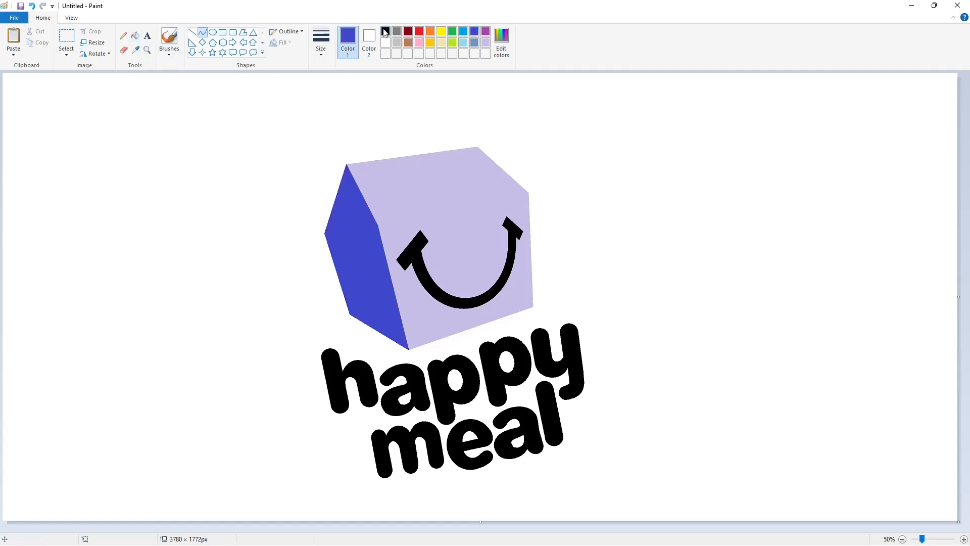
{"action": "left_click", "coordinate": [385, 31]}
{"action": "mouse_move", "coordinate": [348, 165]}
{"action": "left_mouse_down"}
{"action": "mouse_move", "coordinate": [419, 147]}
{"action": "mouse_move", "coordinate": [354, 114]}
{"action": "mouse_move", "coordinate": [386, 102]}
{"action": "left_mouse_up"}
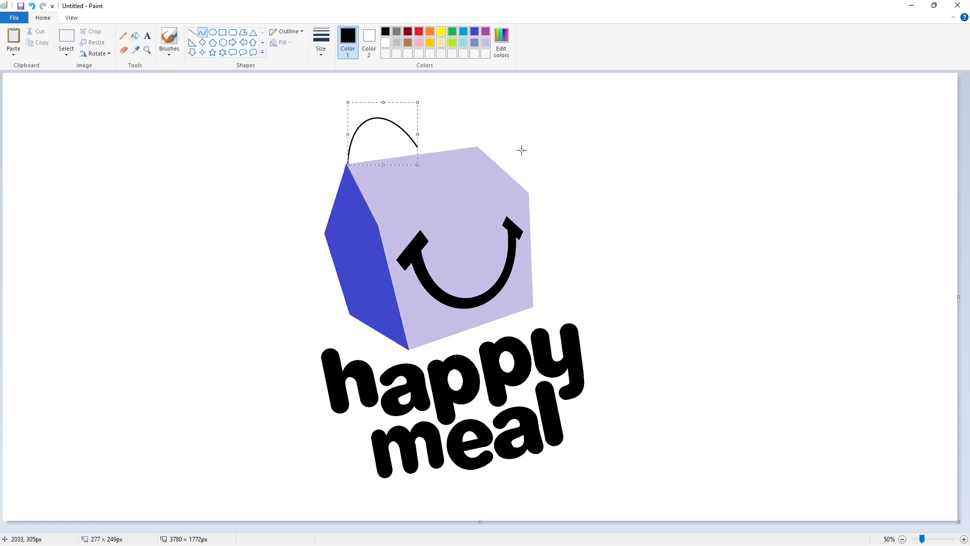
{"action": "mouse_move", "coordinate": [417, 147]}
{"action": "left_mouse_down"}
{"action": "mouse_move", "coordinate": [478, 147]}
{"action": "mouse_move", "coordinate": [435, 110]}
{"action": "left_mouse_up"}
{"action": "key", "text": "ctrl+z"}
{"action": "left_click", "coordinate": [67, 38]}
{"action": "mouse_move", "coordinate": [238, 96]}
{"action": "left_mouse_down"}
{"action": "mouse_move", "coordinate": [284, 163]}
{"action": "mouse_move", "coordinate": [568, 278]}
{"action": "left_mouse_up"}
{"action": "key", "text": "ctrl+c"}
{"action": "key", "text": "ctrl+v"}
{"action": "mouse_move", "coordinate": [192, 161]}
{"action": "left_mouse_down"}
{"action": "mouse_move", "coordinate": [119, 172]}
{"action": "mouse_move", "coordinate": [116, 162]}
{"action": "left_mouse_up"}
{"action": "key", "text": "ctrl+z"}
{"action": "key", "text": "ctrl+z"}
Copy the box artwork and paste a spare of it into the blank area left of the logo
{"action": "left_click_drag", "start_coordinate": [264, 115], "coordinate": [582, 331]}
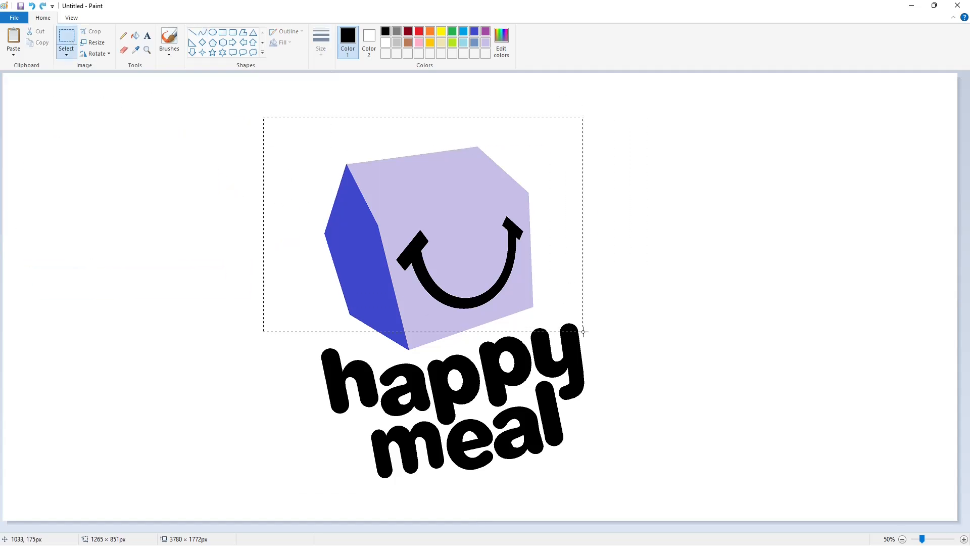
{"action": "key", "text": "ctrl+c"}
{"action": "key", "text": "ctrl+v"}
{"action": "left_click_drag", "start_coordinate": [180, 192], "coordinate": [127, 209]}
Draw two adjoining black arches above the box's top edge with the Curve tool as the handles' outer edges
{"action": "left_click", "coordinate": [202, 31]}
{"action": "left_click_drag", "start_coordinate": [348, 164], "coordinate": [418, 147]}
{"action": "mouse_move", "coordinate": [388, 141]}
{"action": "left_mouse_down"}
{"action": "mouse_move", "coordinate": [355, 113]}
{"action": "mouse_move", "coordinate": [386, 101]}
{"action": "left_mouse_up"}
{"action": "left_click", "coordinate": [493, 147]}
{"action": "mouse_move", "coordinate": [417, 147]}
{"action": "left_mouse_down"}
{"action": "mouse_move", "coordinate": [477, 148]}
{"action": "mouse_move", "coordinate": [432, 96]}
{"action": "left_mouse_up"}
{"action": "left_click_drag", "start_coordinate": [433, 96], "coordinate": [460, 108]}
Draw a smaller arch inside each handle with the Curve tool and fill the handle bands with black
{"action": "left_click_drag", "start_coordinate": [371, 161], "coordinate": [403, 156]}
{"action": "mouse_move", "coordinate": [386, 151]}
{"action": "left_mouse_down"}
{"action": "mouse_move", "coordinate": [371, 145]}
{"action": "mouse_move", "coordinate": [395, 128]}
{"action": "left_mouse_up"}
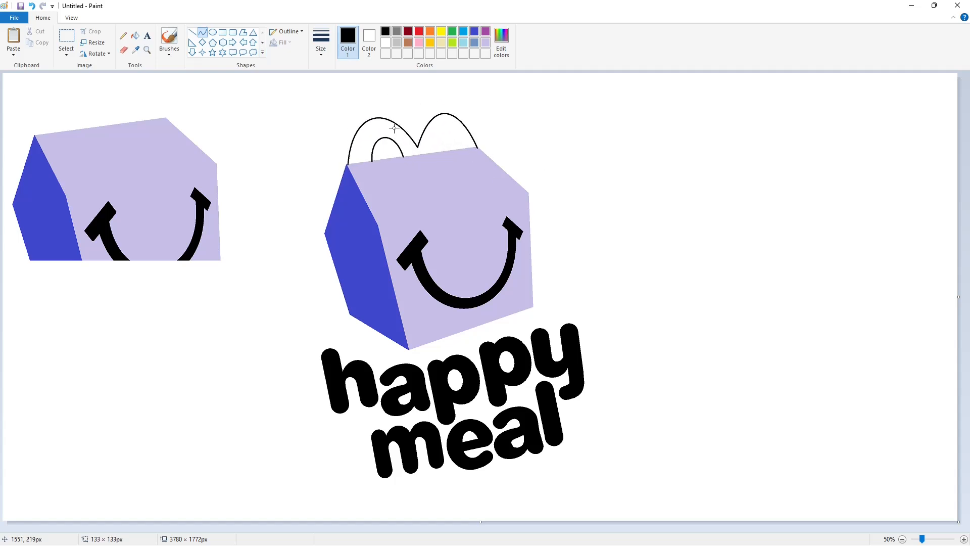
{"action": "left_click_drag", "start_coordinate": [449, 151], "coordinate": [462, 149]}
{"action": "mouse_move", "coordinate": [447, 144]}
{"action": "left_mouse_down"}
{"action": "mouse_move", "coordinate": [435, 130]}
{"action": "mouse_move", "coordinate": [455, 121]}
{"action": "left_mouse_up"}
{"action": "left_click", "coordinate": [136, 38]}
{"action": "left_click", "coordinate": [375, 134]}
Copy the spare box and fill the main box's front face with purple
{"action": "left_click", "coordinate": [68, 40]}
{"action": "left_click_drag", "start_coordinate": [260, 279], "coordinate": [2, 82]}
{"action": "left_click", "coordinate": [293, 116]}
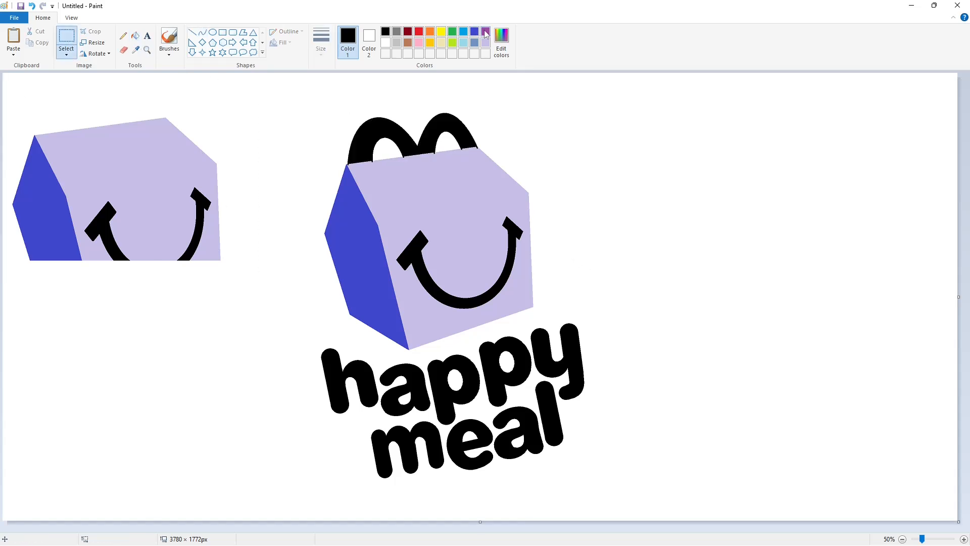
{"action": "left_click", "coordinate": [486, 32]}
{"action": "left_click", "coordinate": [136, 37]}
{"action": "left_click", "coordinate": [444, 207]}
Paste the copied box over the main box, aligned so that its clean top edge covers the handle ends
{"action": "left_click", "coordinate": [963, 539]}
{"action": "left_click_drag", "start_coordinate": [419, 528], "coordinate": [649, 531]}
{"action": "key", "text": "ctrl+v"}
{"action": "left_click_drag", "start_coordinate": [302, 253], "coordinate": [460, 334]}
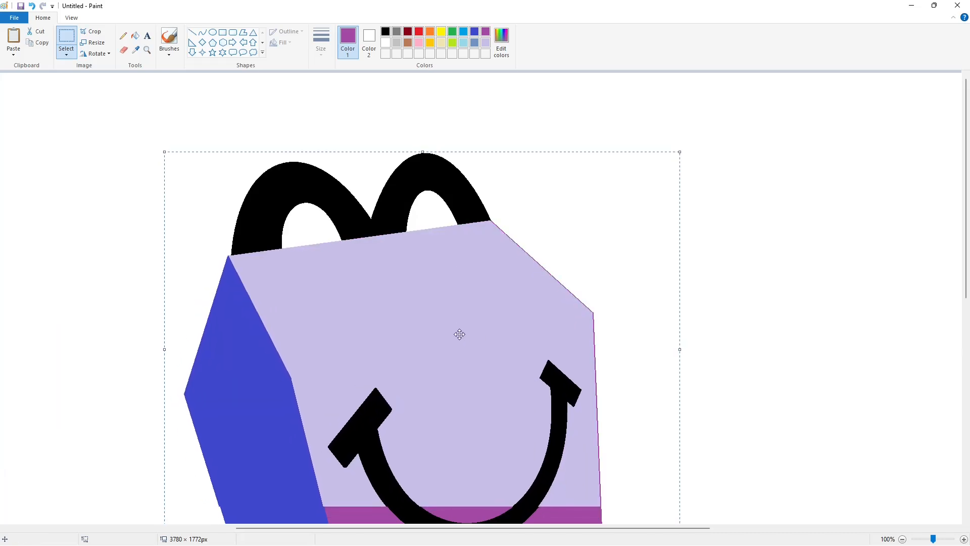
{"action": "left_click", "coordinate": [784, 375]}
Fill the remaining purple area in the lower part of the front face with lavender
{"action": "scroll", "coordinate": [784, 375], "scroll_direction": "down", "scroll_amount": 3}
{"action": "left_click", "coordinate": [135, 36]}
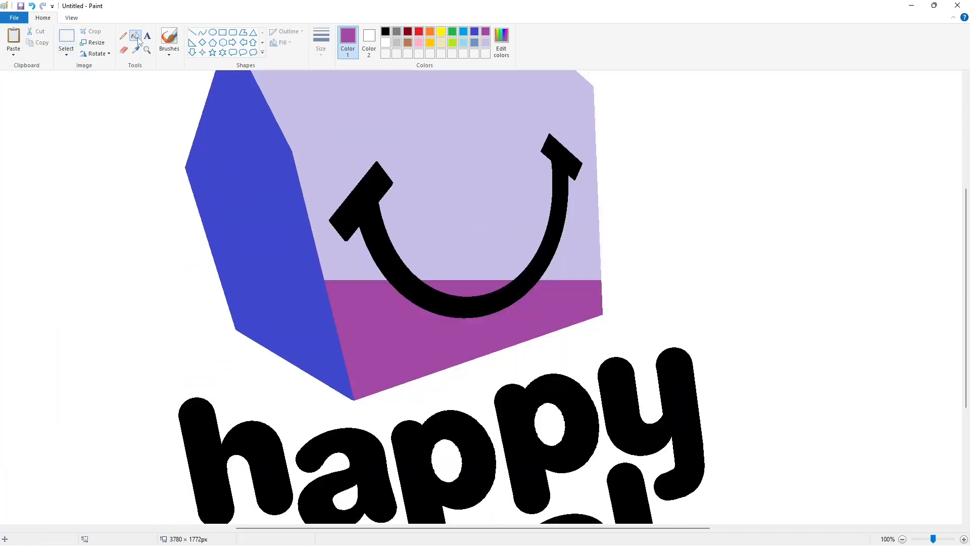
{"action": "left_click", "coordinate": [485, 42]}
{"action": "left_click", "coordinate": [457, 344]}
{"action": "left_click", "coordinate": [478, 292]}
Remove the spare box by filling its faces and smile pieces with white
{"action": "left_click", "coordinate": [902, 539]}
{"action": "left_click", "coordinate": [385, 43]}
{"action": "left_click", "coordinate": [129, 205]}
{"action": "left_click", "coordinate": [104, 217]}
{"action": "left_click", "coordinate": [200, 207]}
{"action": "left_click", "coordinate": [50, 207]}
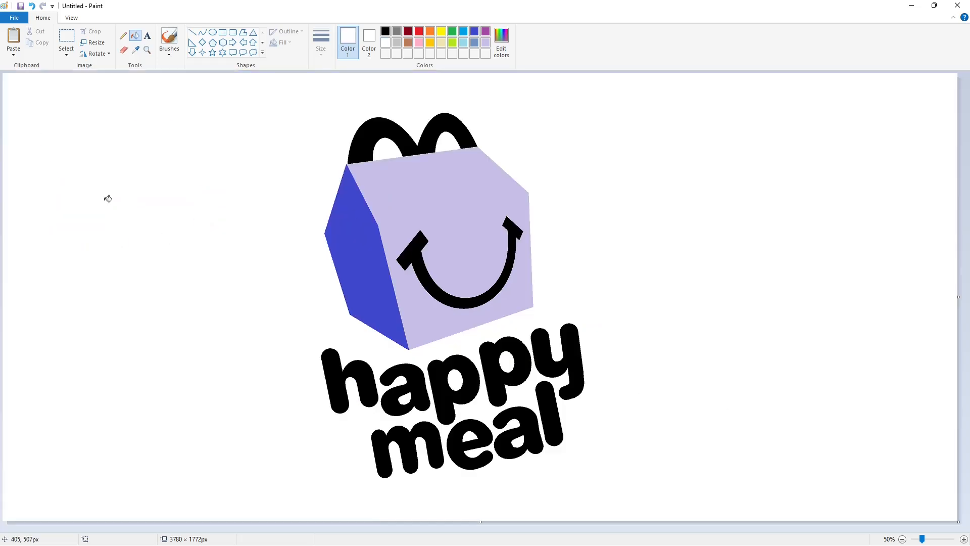
Draw a black circle outline about 1680 px across around the whole logo with the Oval tool
{"action": "left_click", "coordinate": [212, 32]}
{"action": "left_click", "coordinate": [385, 31]}
{"action": "left_click_drag", "start_coordinate": [234, 143], "coordinate": [633, 499]}
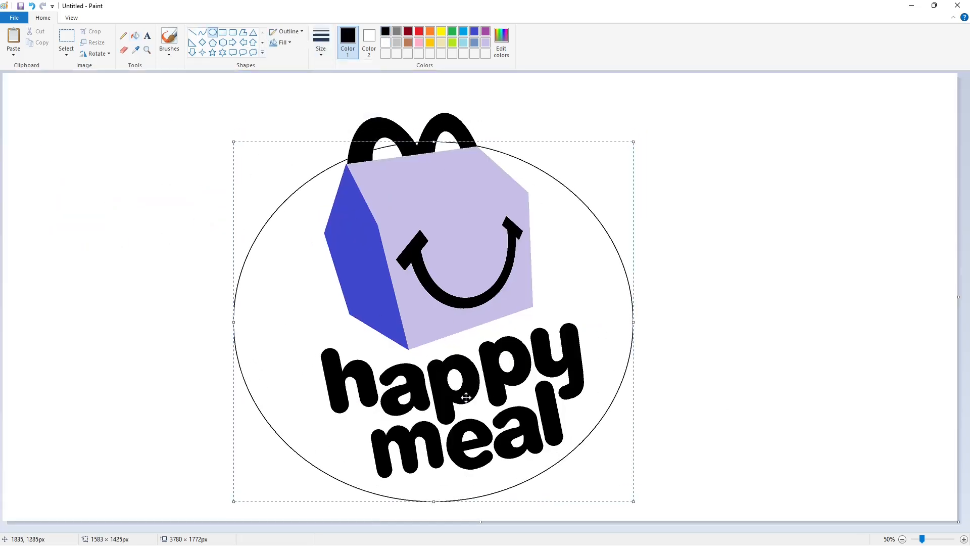
{"action": "left_click_drag", "start_coordinate": [433, 143], "coordinate": [439, 88]}
{"action": "left_click_drag", "start_coordinate": [233, 296], "coordinate": [227, 296]}
{"action": "left_click_drag", "start_coordinate": [633, 296], "coordinate": [653, 296]}
{"action": "left_click_drag", "start_coordinate": [480, 402], "coordinate": [479, 404]}
{"action": "mouse_move", "coordinate": [441, 92]}
{"action": "left_mouse_down"}
{"action": "mouse_move", "coordinate": [442, 73]}
{"action": "mouse_move", "coordinate": [449, 80]}
{"action": "left_mouse_up"}
{"action": "left_click_drag", "start_coordinate": [652, 294], "coordinate": [650, 295]}
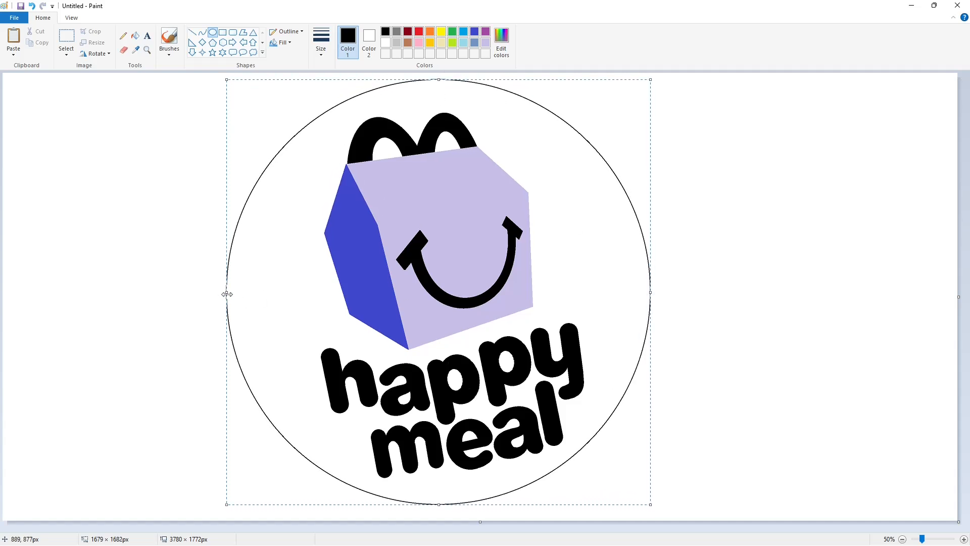
{"action": "left_click_drag", "start_coordinate": [226, 294], "coordinate": [228, 294]}
{"action": "left_click", "coordinate": [700, 326]}
Draw a second, slightly offset black circle of about 1693 × 1699 px to form a crescent with the first one
{"action": "left_click_drag", "start_coordinate": [265, 120], "coordinate": [647, 470]}
{"action": "left_click_drag", "start_coordinate": [436, 349], "coordinate": [405, 393]}
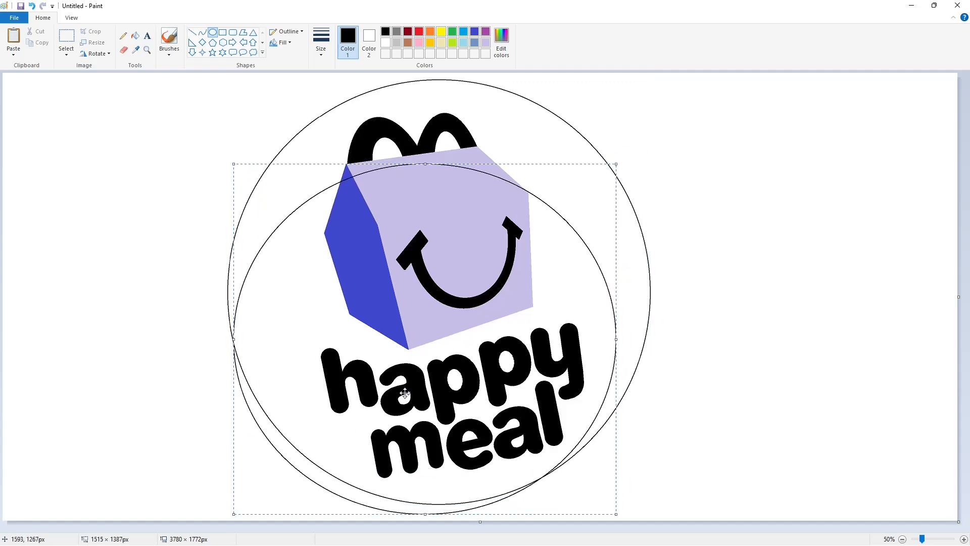
{"action": "left_click_drag", "start_coordinate": [428, 161], "coordinate": [429, 72]}
{"action": "left_click_drag", "start_coordinate": [233, 293], "coordinate": [222, 294]}
{"action": "left_click_drag", "start_coordinate": [619, 294], "coordinate": [648, 299]}
{"action": "left_click_drag", "start_coordinate": [434, 79], "coordinate": [440, 86]}
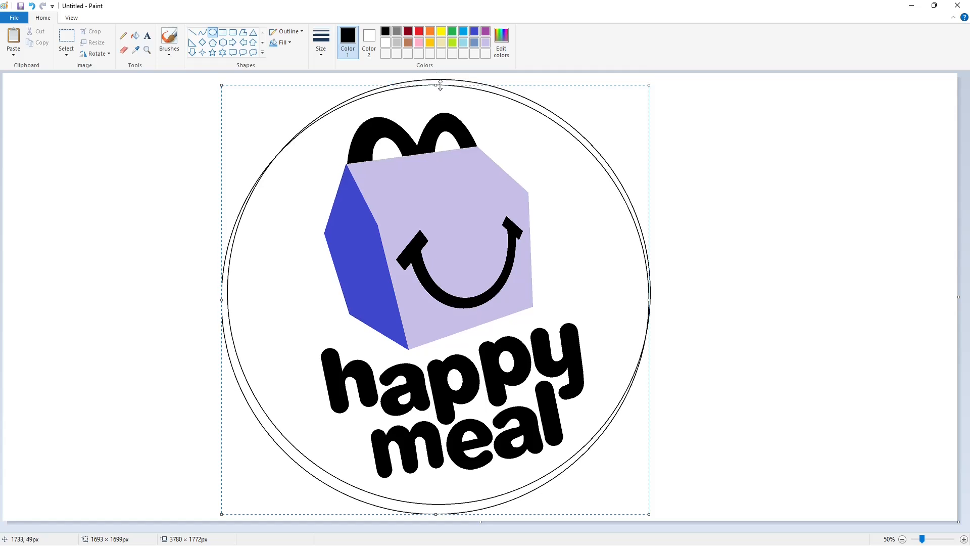
{"action": "left_click", "coordinate": [746, 212]}
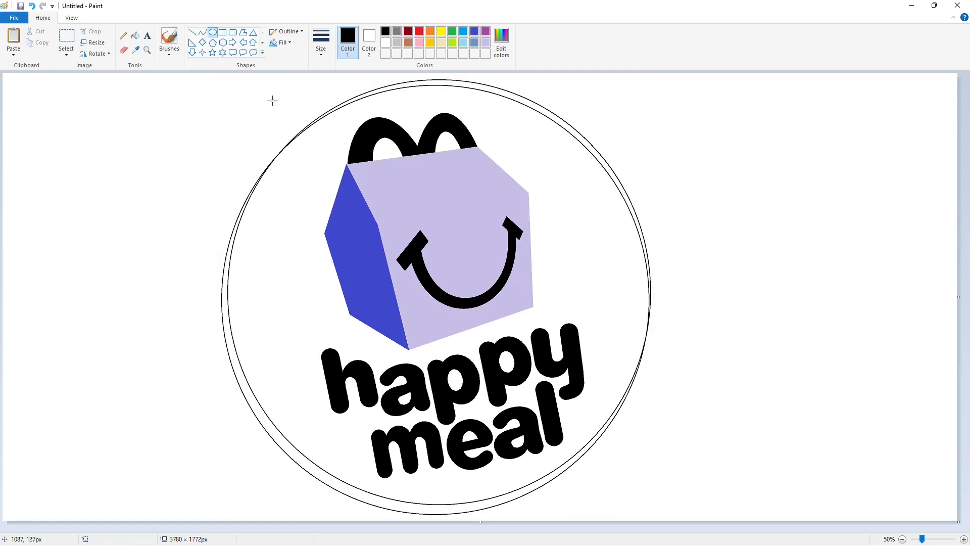
Recolour the crescent and both circle outlines lavender and erase a gap in the ring at each crescent tip
{"action": "left_click", "coordinate": [135, 35]}
{"action": "left_click", "coordinate": [226, 336]}
{"action": "left_click", "coordinate": [485, 31]}
{"action": "left_click", "coordinate": [227, 333]}
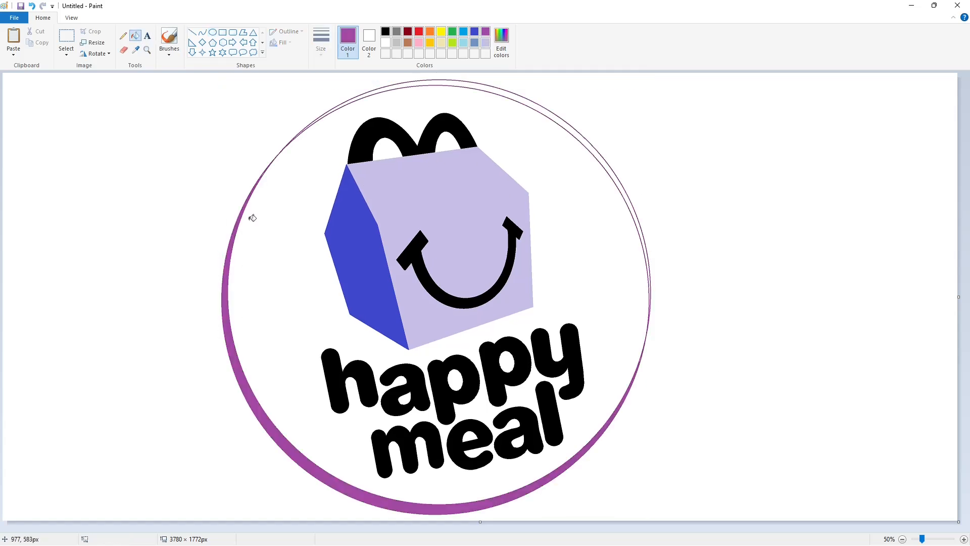
{"action": "left_click", "coordinate": [486, 42]}
{"action": "left_click", "coordinate": [230, 329]}
{"action": "left_click", "coordinate": [123, 49]}
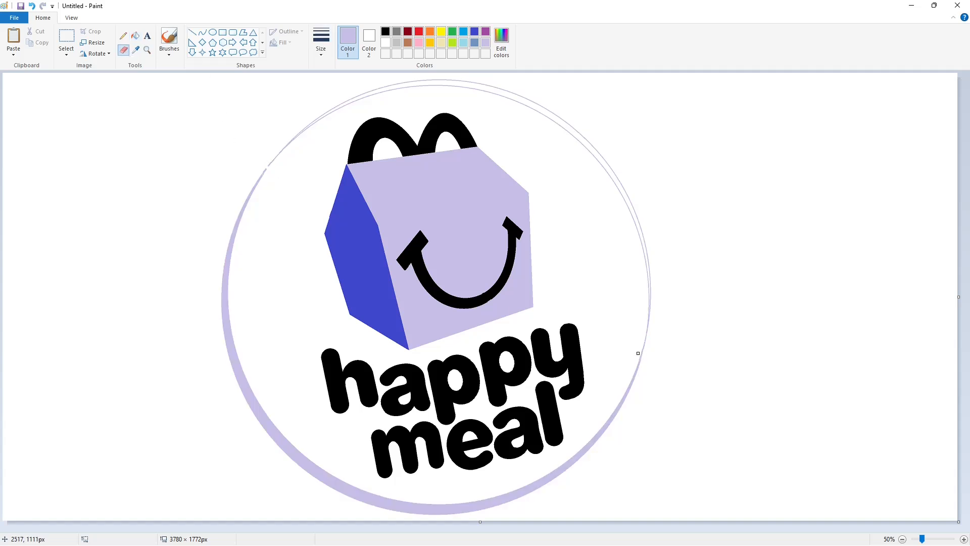
Remove the thin upper arcs by filling them with white and fill the remaining crescent with black
{"action": "left_click", "coordinate": [135, 35]}
{"action": "left_click", "coordinate": [385, 42]}
{"action": "left_click", "coordinate": [536, 114]}
{"action": "left_click", "coordinate": [385, 31]}
{"action": "left_click", "coordinate": [227, 333]}
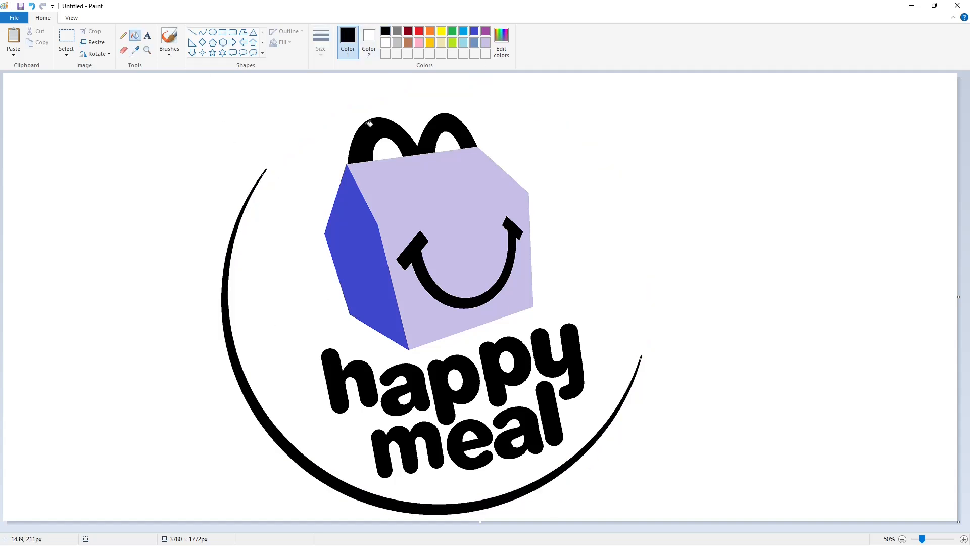
Draw a small black circle about 35 px across with a thicker outline beside the box's lower right corner
{"action": "left_click", "coordinate": [213, 32]}
{"action": "left_click", "coordinate": [320, 41]}
{"action": "left_click", "coordinate": [342, 86]}
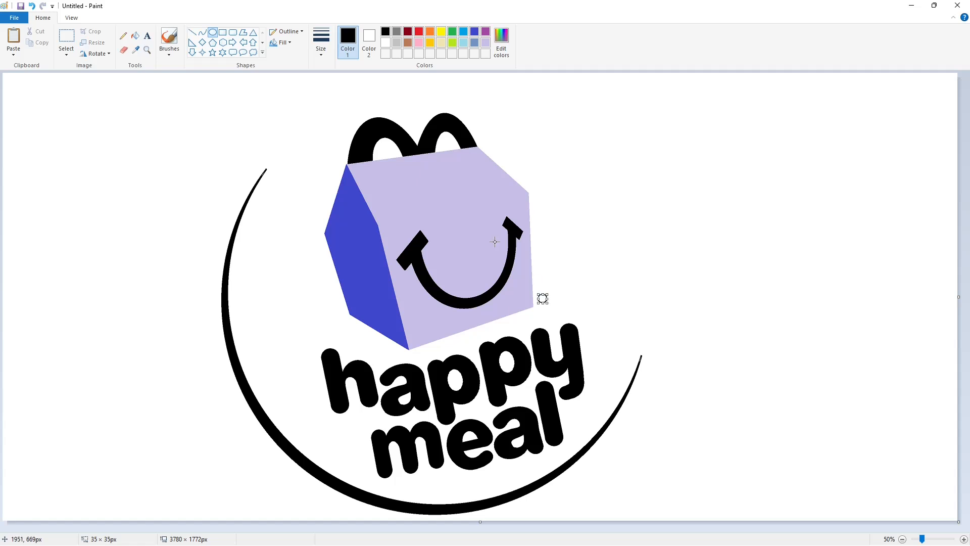
{"action": "left_click", "coordinate": [321, 40]}
{"action": "left_click", "coordinate": [342, 101]}
Trim the left edges of the letters "h" and "l" with short white lines
{"action": "left_click", "coordinate": [963, 539]}
{"action": "scroll", "coordinate": [606, 404], "scroll_direction": "down", "scroll_amount": 7}
{"action": "left_click_drag", "start_coordinate": [202, 528], "coordinate": [388, 528]}
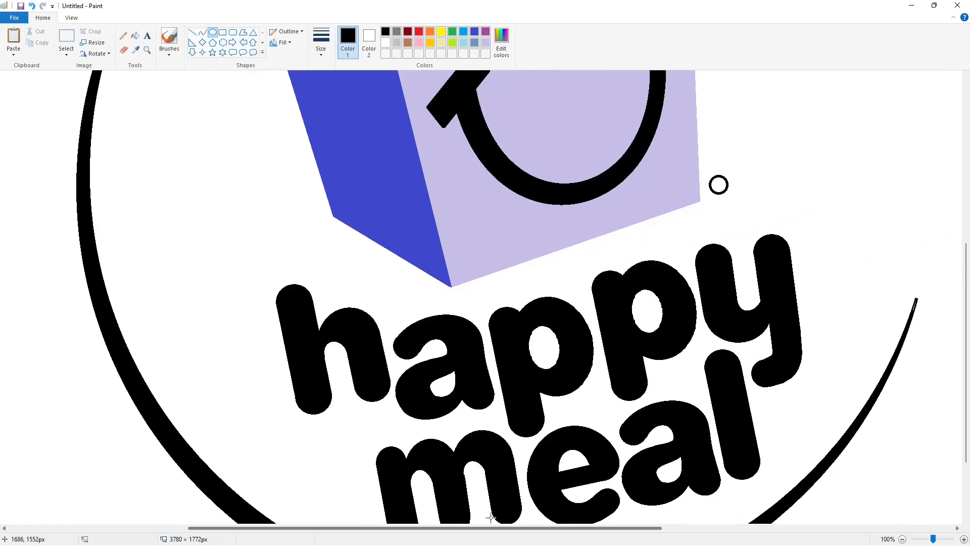
{"action": "left_click", "coordinate": [192, 32]}
{"action": "left_click", "coordinate": [385, 43]}
{"action": "left_click_drag", "start_coordinate": [277, 314], "coordinate": [275, 277]}
{"action": "left_click_drag", "start_coordinate": [706, 384], "coordinate": [702, 345]}
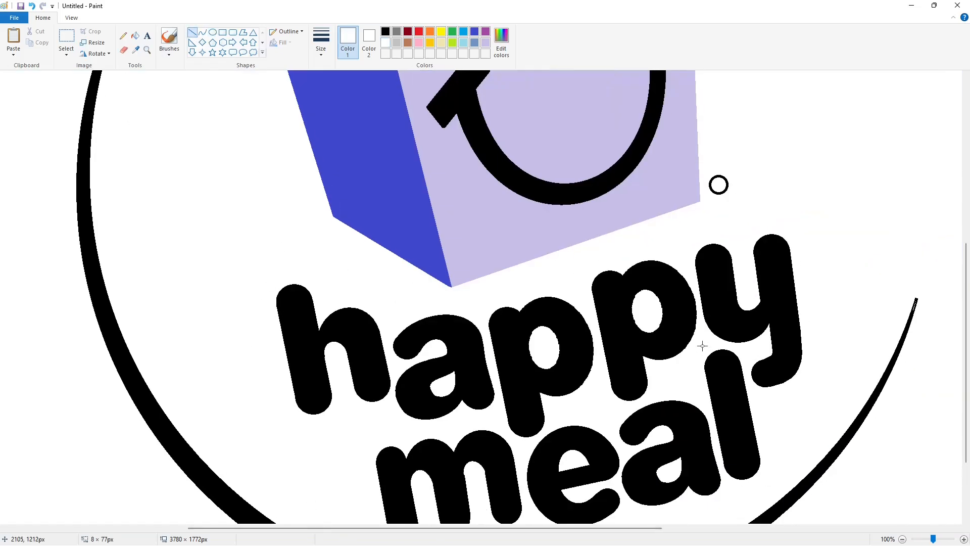
{"action": "left_click", "coordinate": [816, 343]}
Sharpen the crescent's two pointed tips with the Line tool by trimming them in white
{"action": "scroll", "coordinate": [817, 389], "scroll_direction": "down", "scroll_amount": 3}
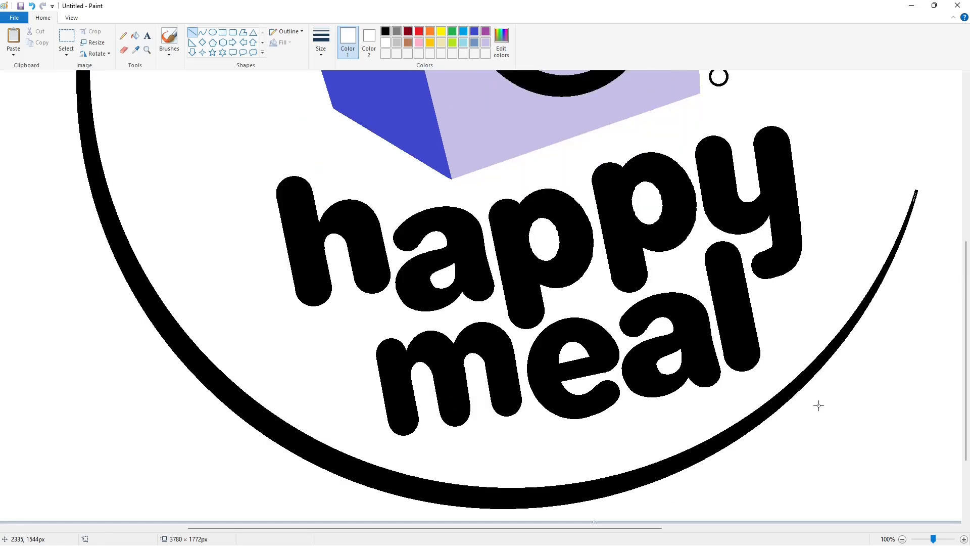
{"action": "scroll", "coordinate": [788, 389], "scroll_direction": "up", "scroll_amount": 10}
{"action": "left_click", "coordinate": [386, 32]}
{"action": "scroll", "coordinate": [820, 377], "scroll_direction": "down", "scroll_amount": 5}
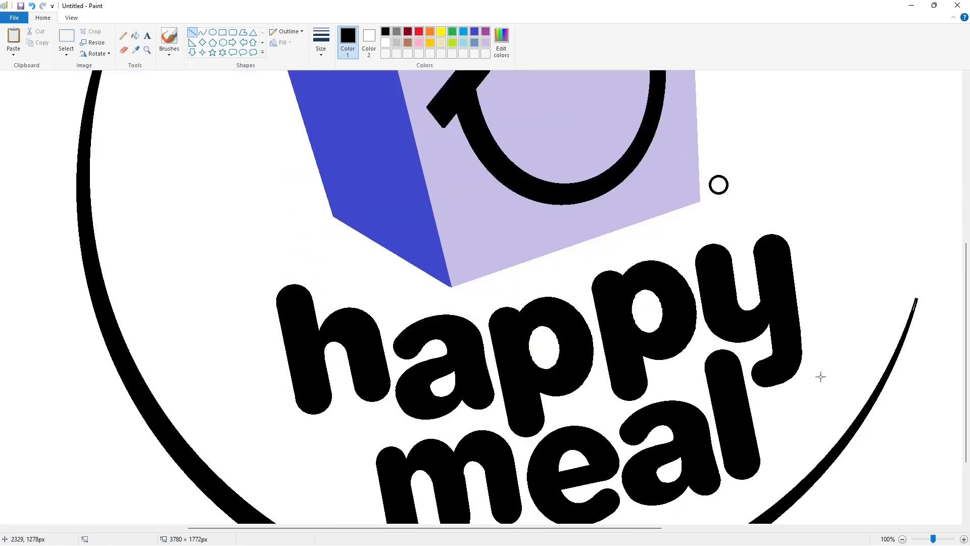
{"action": "scroll", "coordinate": [297, 291], "scroll_direction": "up", "scroll_amount": 4}
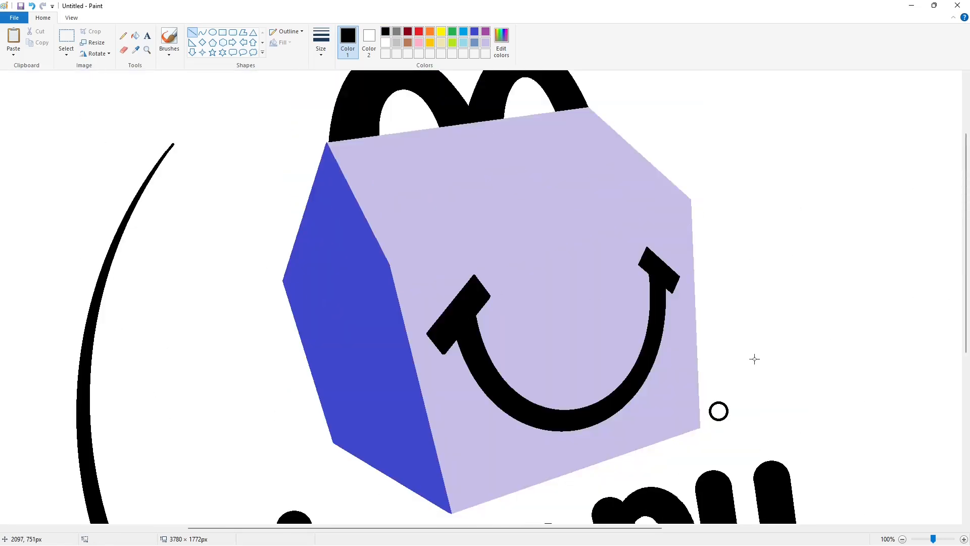
{"action": "scroll", "coordinate": [753, 357], "scroll_direction": "down", "scroll_amount": 2}
{"action": "scroll", "coordinate": [939, 407], "scroll_direction": "up", "scroll_amount": 4}
{"action": "left_click", "coordinate": [329, 52]}
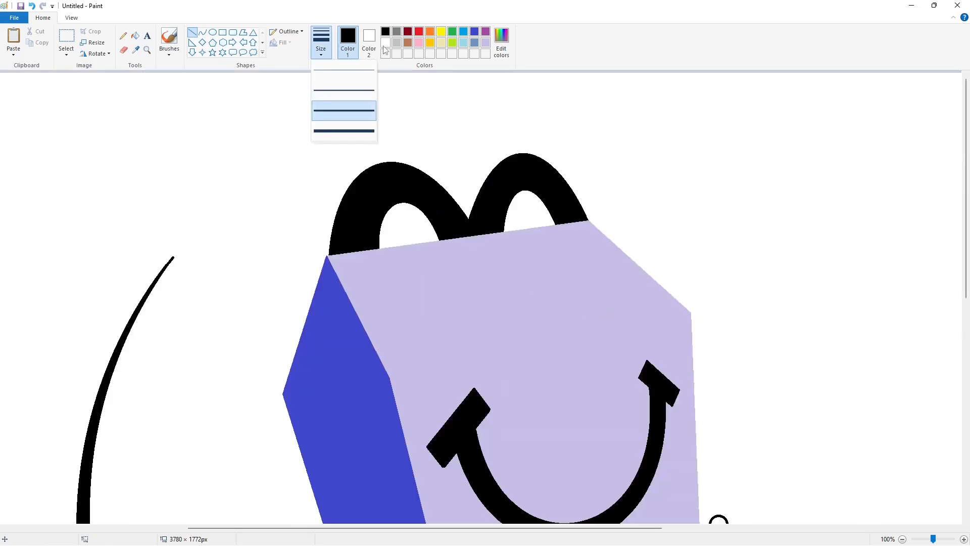
{"action": "left_click", "coordinate": [337, 111]}
{"action": "left_click_drag", "start_coordinate": [152, 270], "coordinate": [192, 232]}
{"action": "left_click", "coordinate": [385, 42]}
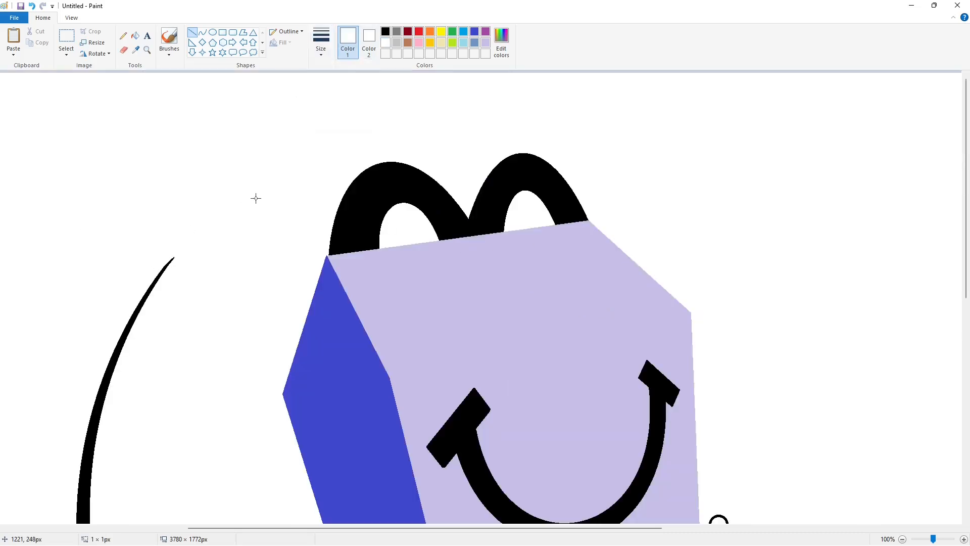
{"action": "scroll", "coordinate": [404, 283], "scroll_direction": "down", "scroll_amount": 4}
{"action": "scroll", "coordinate": [651, 374], "scroll_direction": "right", "scroll_amount": 5}
{"action": "scroll", "coordinate": [700, 373], "scroll_direction": "down", "scroll_amount": 3}
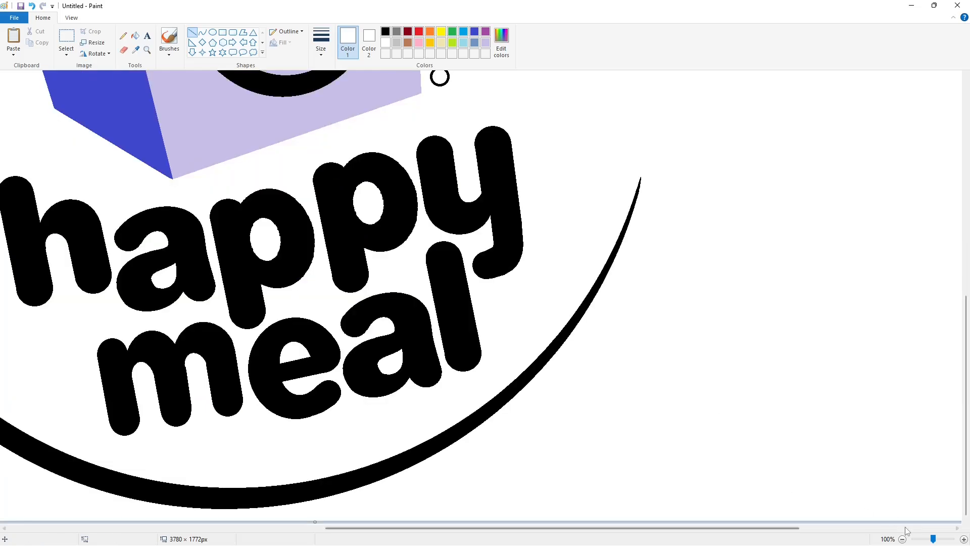
Add a red bold "R" in Arial at size 30 in the blank area right of the box
{"action": "left_click", "coordinate": [964, 539]}
{"action": "left_click_drag", "start_coordinate": [401, 528], "coordinate": [737, 529]}
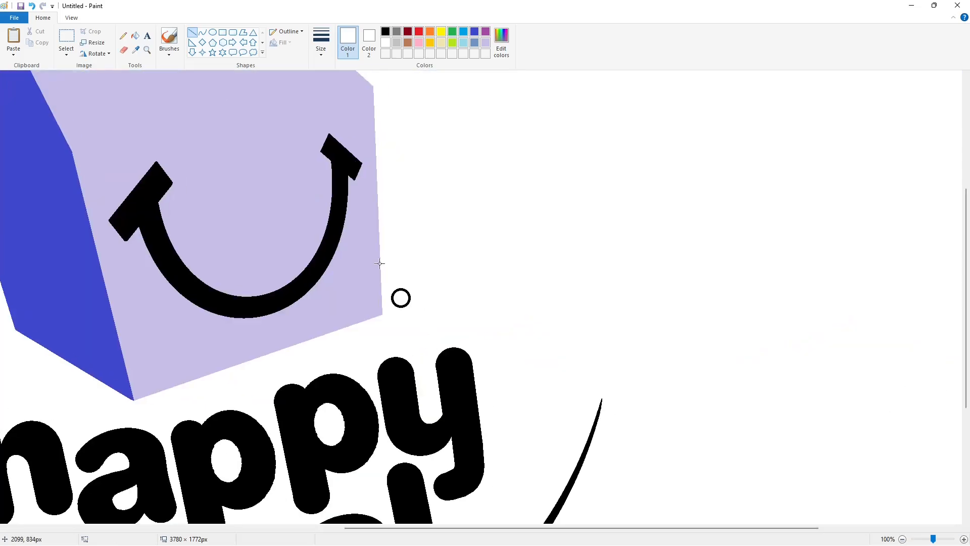
{"action": "left_click", "coordinate": [147, 37]}
{"action": "left_click", "coordinate": [467, 173]}
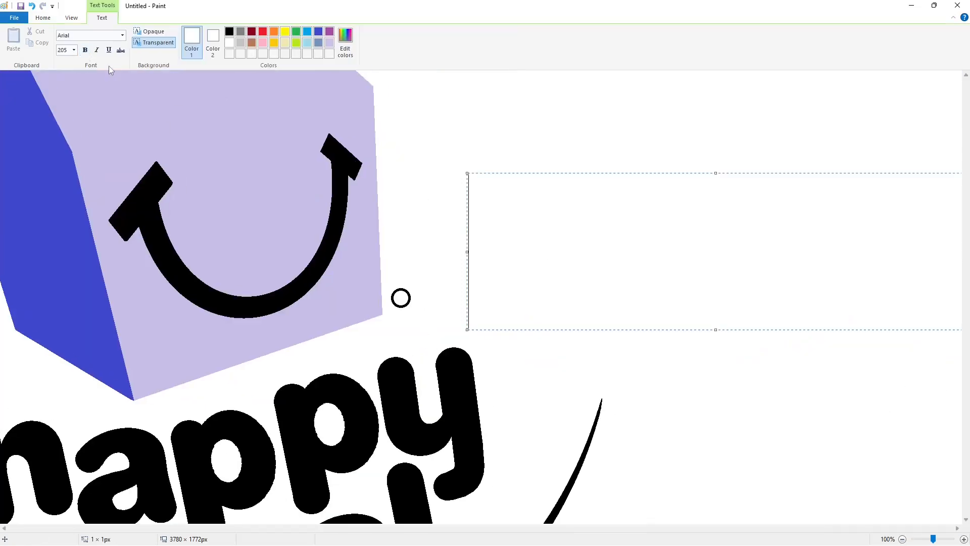
{"action": "left_click", "coordinate": [74, 50]}
{"action": "type", "text": "30"}
{"action": "key", "text": "Return"}
{"action": "left_click", "coordinate": [262, 32]}
{"action": "type", "text": "R"}
{"action": "key", "text": "ctrl+a"}
{"action": "key", "text": "ctrl+b"}
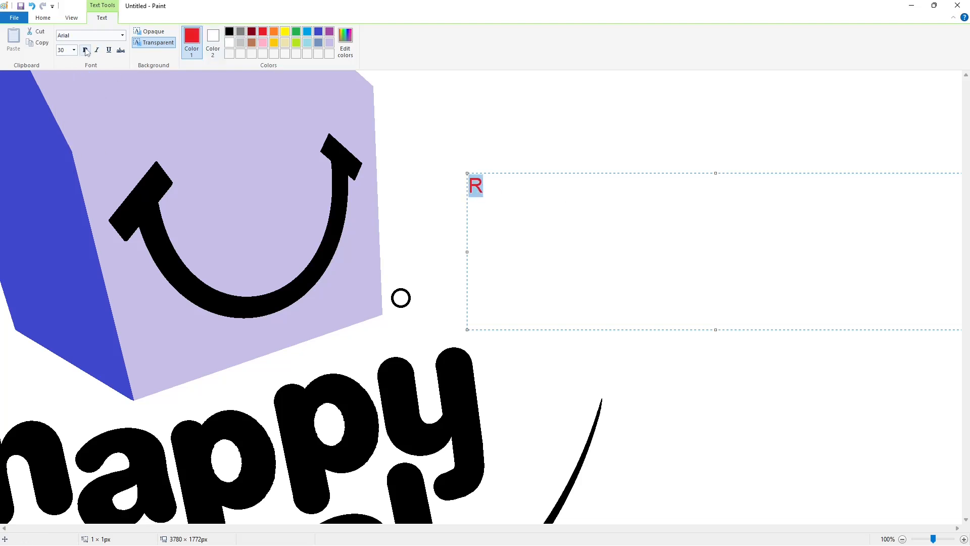
Try to place the "R" at the small circle with its font size reduced to 25
{"action": "key", "text": "Right"}
{"action": "left_click_drag", "start_coordinate": [294, 173], "coordinate": [391, 284]}
{"action": "left_click", "coordinate": [75, 50]}
{"action": "type", "text": "25"}
{"action": "key", "text": "Return"}
{"action": "left_click", "coordinate": [391, 281]}
{"action": "key", "text": "ctrl+z"}
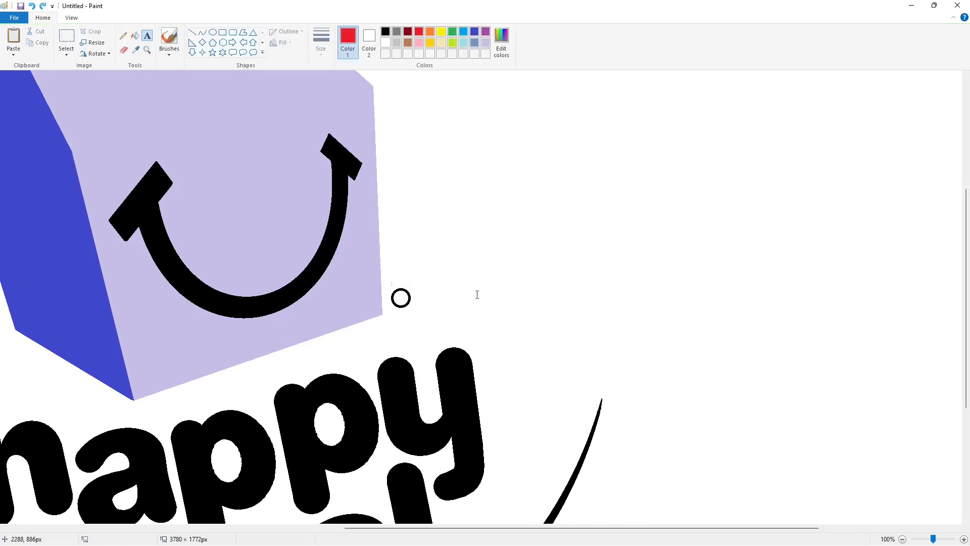
Try adding a size 25 red "R" beside the small circle and pasting a copy of it inside the circle
{"action": "left_click", "coordinate": [477, 295]}
{"action": "type", "text": "R"}
{"action": "left_click", "coordinate": [470, 296]}
{"action": "left_click", "coordinate": [66, 36]}
{"action": "left_click_drag", "start_coordinate": [451, 255], "coordinate": [587, 336]}
{"action": "key", "text": "ctrl+c"}
{"action": "left_click", "coordinate": [767, 336]}
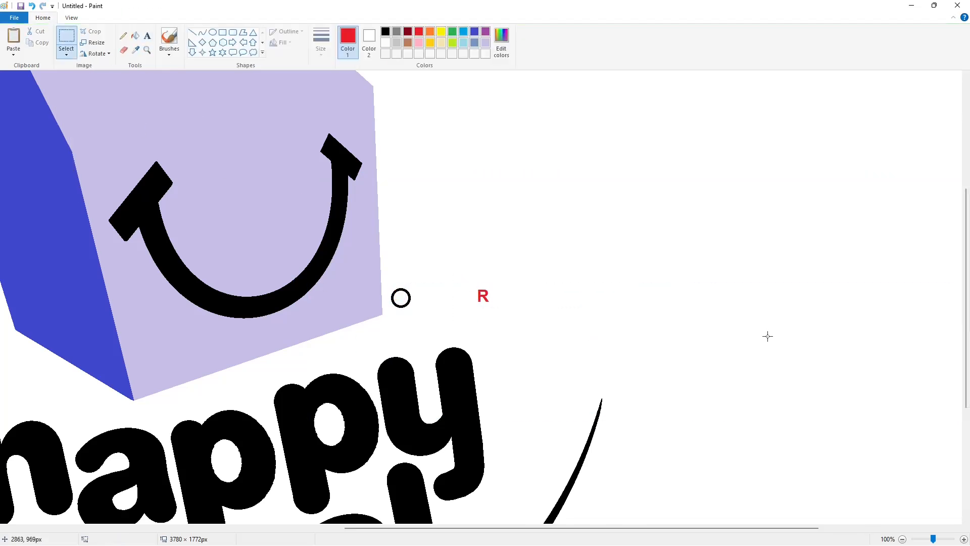
{"action": "key", "text": "ctrl+z"}
{"action": "key", "text": "ctrl+v"}
{"action": "left_click_drag", "start_coordinate": [32, 113], "coordinate": [400, 298]}
{"action": "key", "text": "ctrl+z"}
Add a red bold "R" at size 20 in the blank area right of the small circle
{"action": "left_click", "coordinate": [147, 35]}
{"action": "left_click", "coordinate": [488, 251]}
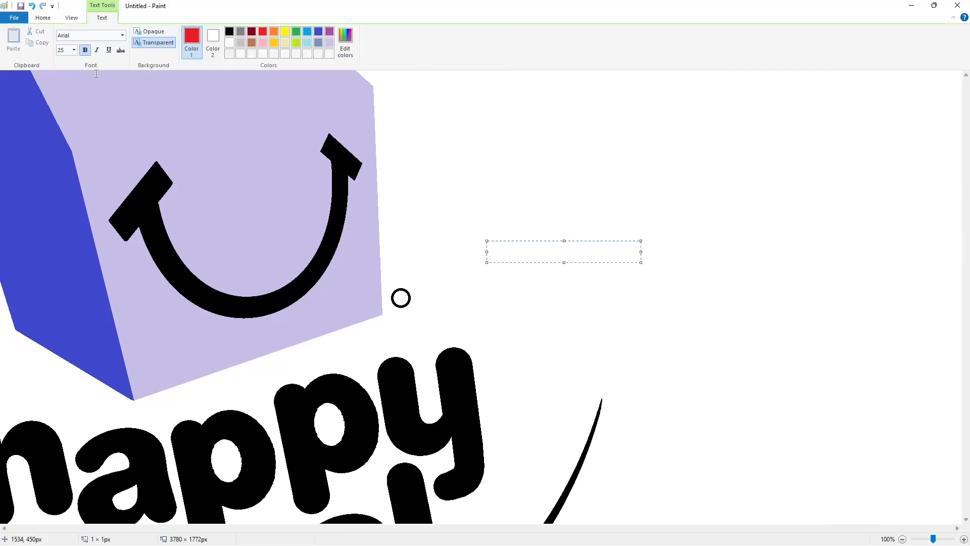
{"action": "left_click", "coordinate": [75, 50]}
{"action": "type", "text": "20"}
{"action": "key", "text": "Return"}
{"action": "type", "text": "R"}
{"action": "left_click", "coordinate": [101, 129]}
Move the red "R" from the blank area into the small circle beside the box
{"action": "scroll", "coordinate": [102, 128], "scroll_direction": "down", "scroll_amount": 2}
{"action": "left_click", "coordinate": [66, 37]}
{"action": "scroll", "coordinate": [472, 212], "scroll_direction": "up", "scroll_amount": 2}
{"action": "left_click_drag", "start_coordinate": [472, 212], "coordinate": [568, 302]}
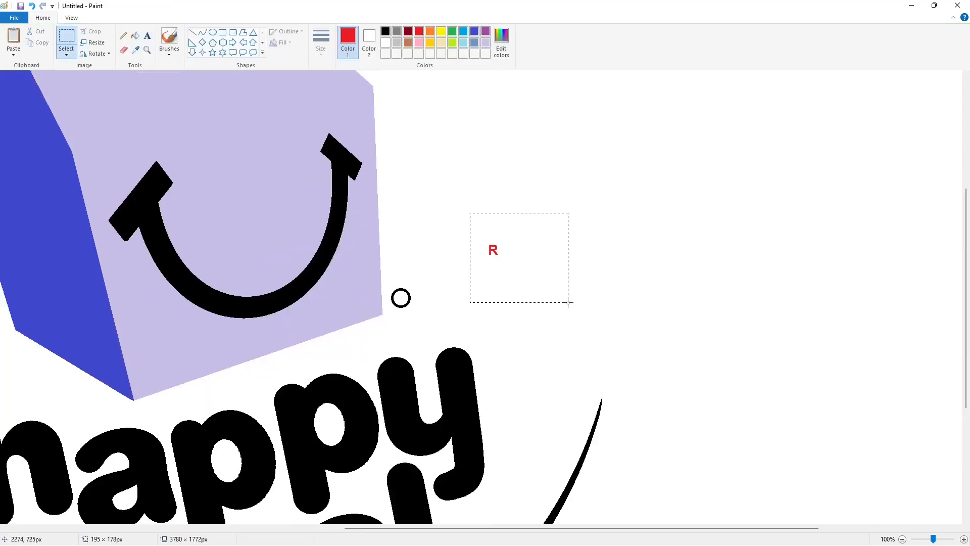
{"action": "key", "text": "ctrl+c"}
{"action": "left_click", "coordinate": [658, 357]}
{"action": "key", "text": "ctrl+z"}
{"action": "key", "text": "ctrl+v"}
{"action": "left_click_drag", "start_coordinate": [29, 110], "coordinate": [437, 321]}
{"action": "left_click", "coordinate": [523, 295]}
Duplicate the circled "R" symbol and place the copy beside the "l" of "meal"
{"action": "left_click", "coordinate": [66, 38]}
{"action": "key", "text": "ctrl+c"}
{"action": "scroll", "coordinate": [578, 354], "scroll_direction": "down", "scroll_amount": 3}
{"action": "key", "text": "ctrl+v"}
{"action": "left_click_drag", "start_coordinate": [17, 96], "coordinate": [453, 329]}
{"action": "scroll", "coordinate": [685, 434], "scroll_direction": "down", "scroll_amount": 2}
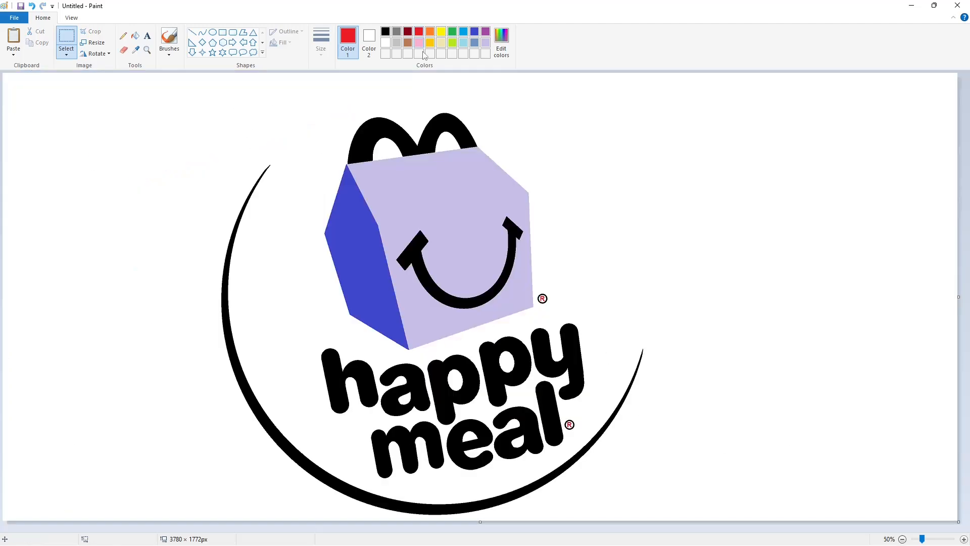
Mix two custom colours, a slightly lighter gold and a slightly darker yellow
{"action": "left_click", "coordinate": [429, 42]}
{"action": "left_click", "coordinate": [501, 42]}
{"action": "left_click_drag", "start_coordinate": [592, 251], "coordinate": [592, 248]}
{"action": "left_click", "coordinate": [392, 345]}
{"action": "left_click", "coordinate": [442, 33]}
{"action": "left_click", "coordinate": [501, 42]}
{"action": "left_click", "coordinate": [392, 345]}
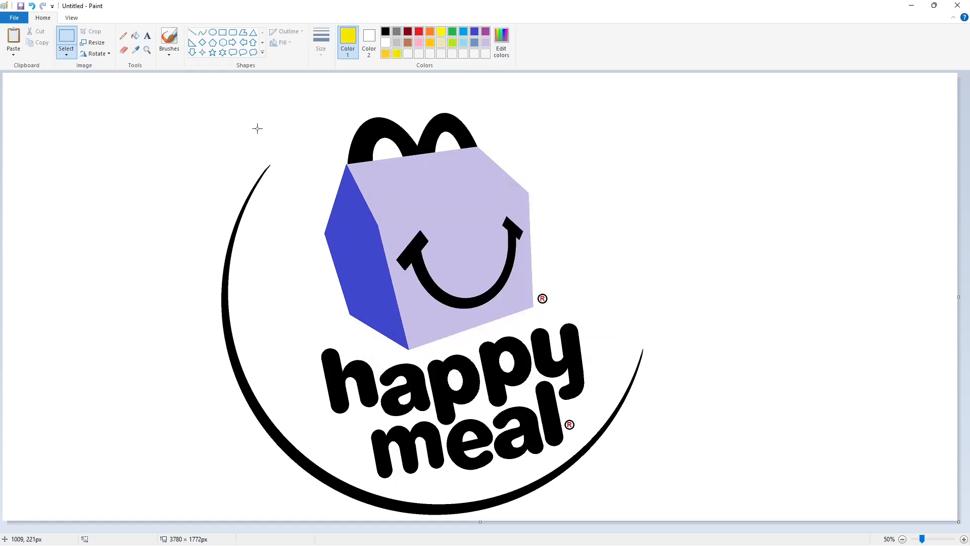
Mix a darker custom red and fill the box's indigo side face with it
{"action": "left_click", "coordinate": [418, 31]}
{"action": "left_click", "coordinate": [502, 53]}
{"action": "left_click_drag", "start_coordinate": [592, 264], "coordinate": [592, 270]}
{"action": "left_click", "coordinate": [388, 345]}
{"action": "left_click", "coordinate": [134, 36]}
{"action": "left_click", "coordinate": [360, 254]}
Fill the box's lavender front face with a custom red slightly lighter than the palette red
{"action": "left_click", "coordinate": [418, 31]}
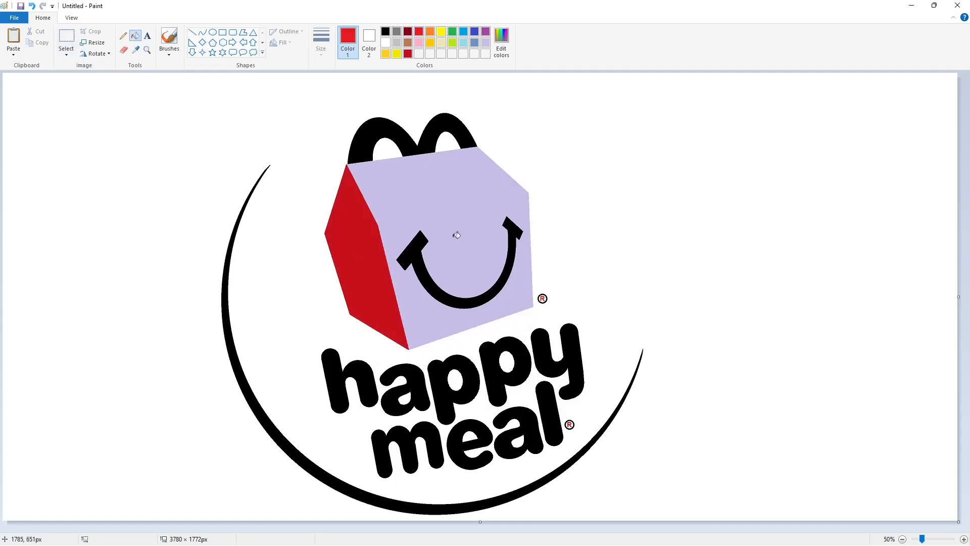
{"action": "left_click", "coordinate": [456, 235]}
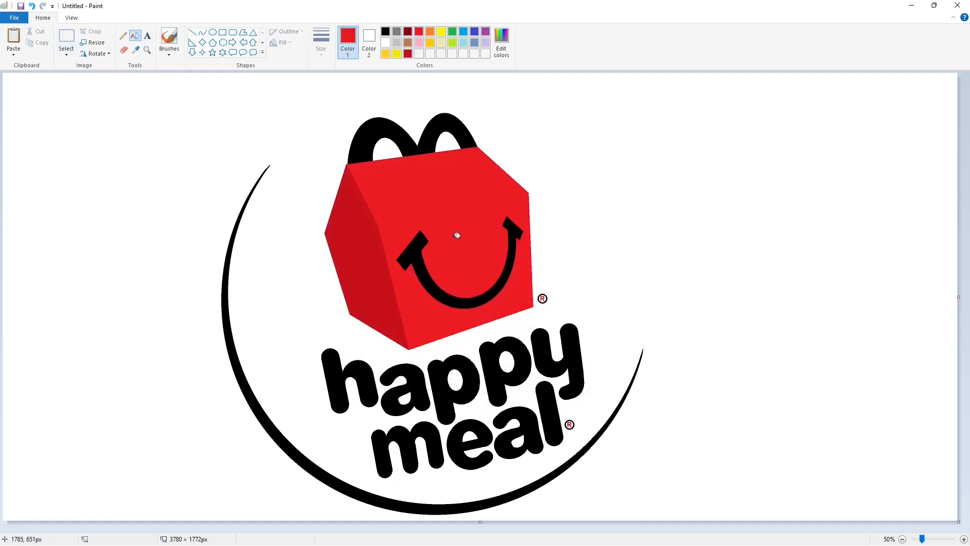
{"action": "left_click", "coordinate": [510, 57]}
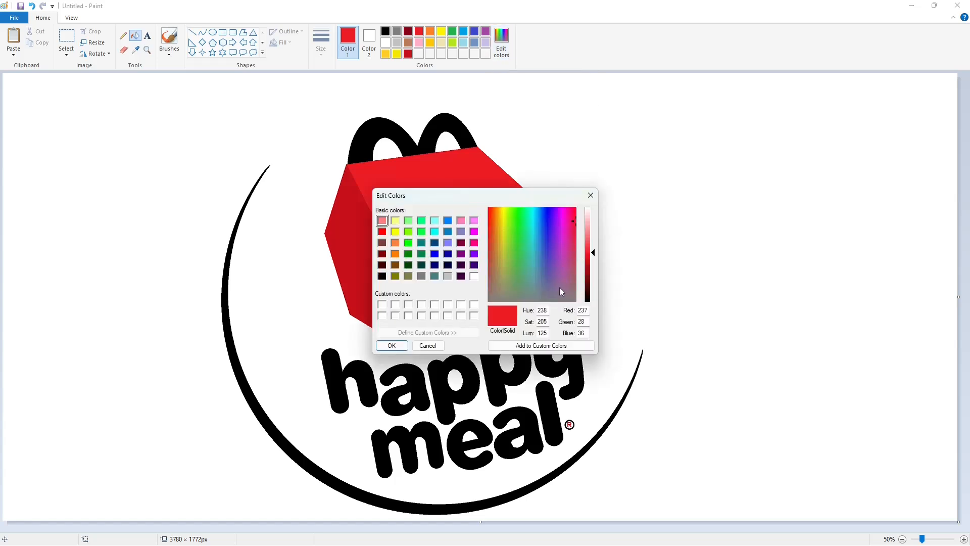
{"action": "left_click_drag", "start_coordinate": [591, 254], "coordinate": [590, 249]}
{"action": "left_click", "coordinate": [397, 346]}
{"action": "left_click", "coordinate": [443, 206]}
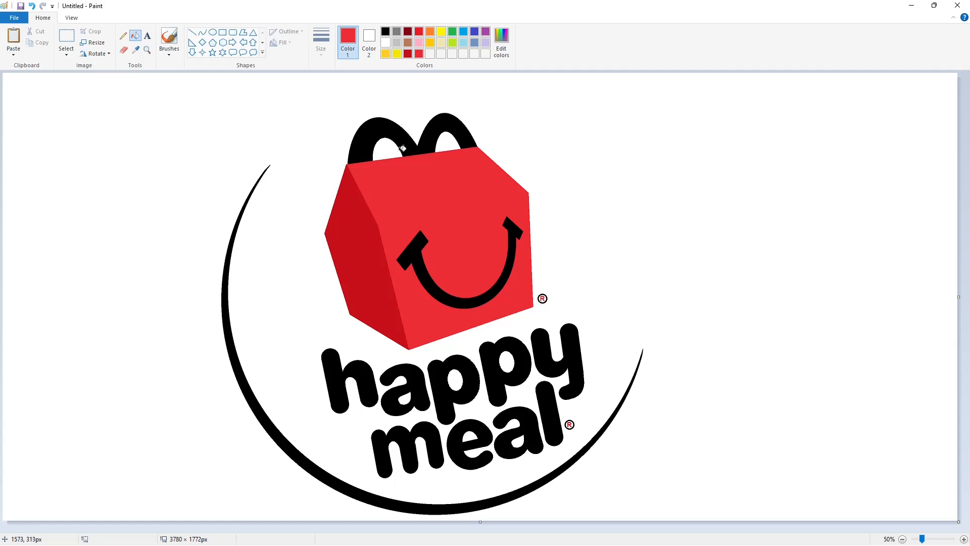
Mix another custom dark red based on the side face's colour
{"action": "left_click", "coordinate": [409, 54]}
{"action": "left_click", "coordinate": [501, 41]}
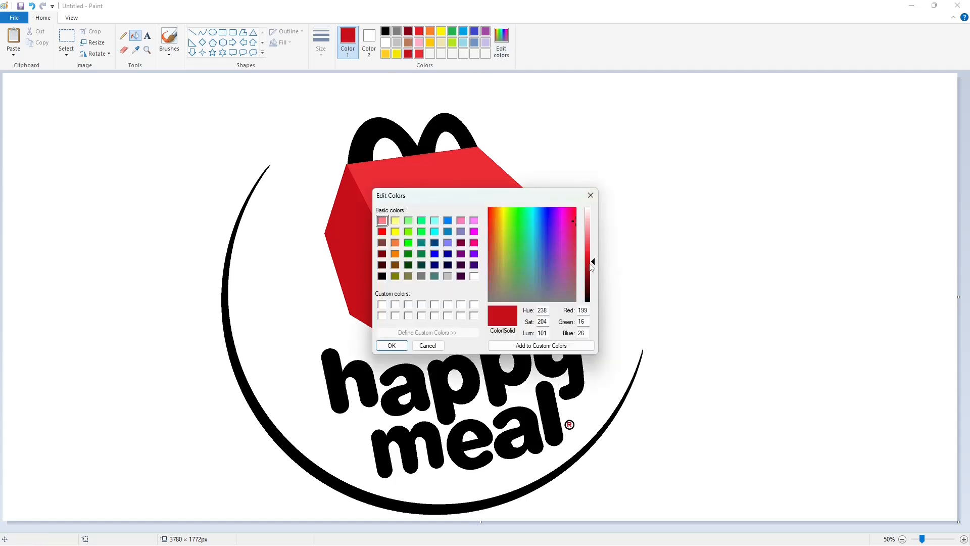
{"action": "left_click_drag", "start_coordinate": [592, 265], "coordinate": [592, 262]}
{"action": "left_click", "coordinate": [392, 345]}
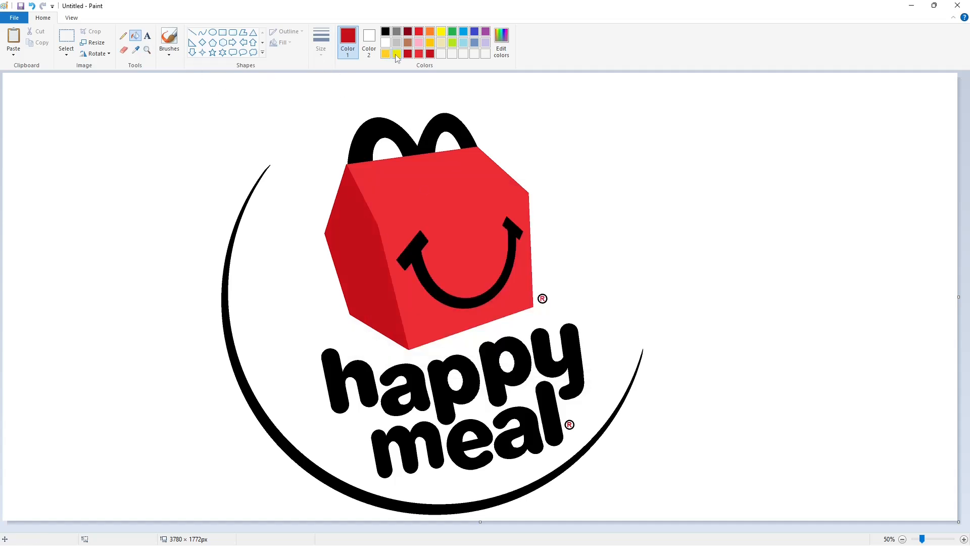
Fill the box's handles with the custom yellow and the smile with the custom gold
{"action": "left_click", "coordinate": [396, 54]}
{"action": "left_click", "coordinate": [400, 121]}
{"action": "left_click", "coordinate": [386, 53]}
{"action": "left_click", "coordinate": [423, 262]}
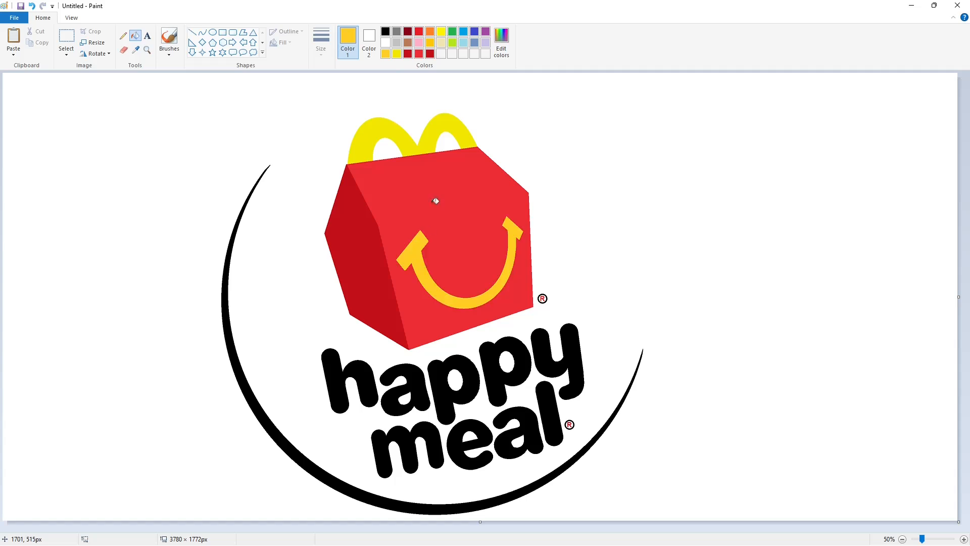
Sample the red of the box's front face and fill the rings of both registered-trademark symbols with it
{"action": "left_click", "coordinate": [136, 50]}
{"action": "left_click", "coordinate": [397, 185]}
{"action": "left_click", "coordinate": [964, 539]}
{"action": "scroll", "coordinate": [426, 467], "scroll_direction": "down", "scroll_amount": 5}
{"action": "left_click_drag", "start_coordinate": [419, 528], "coordinate": [694, 527]}
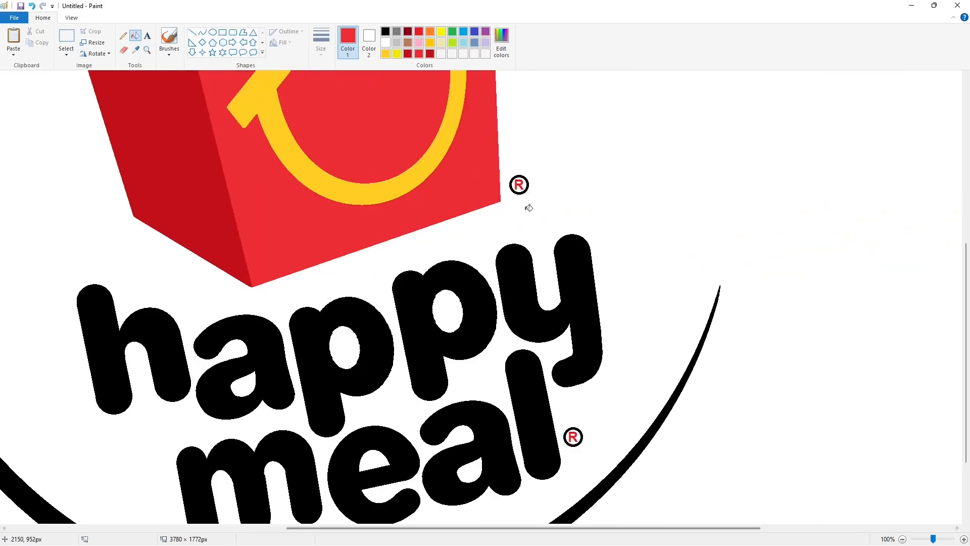
{"action": "left_click", "coordinate": [524, 179]}
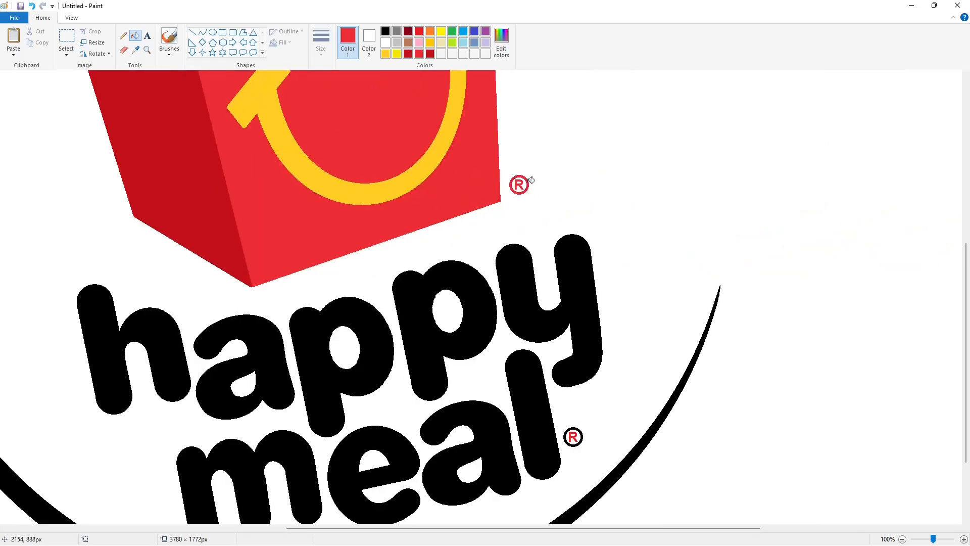
{"action": "left_click", "coordinate": [581, 431]}
{"action": "left_click", "coordinate": [902, 539]}
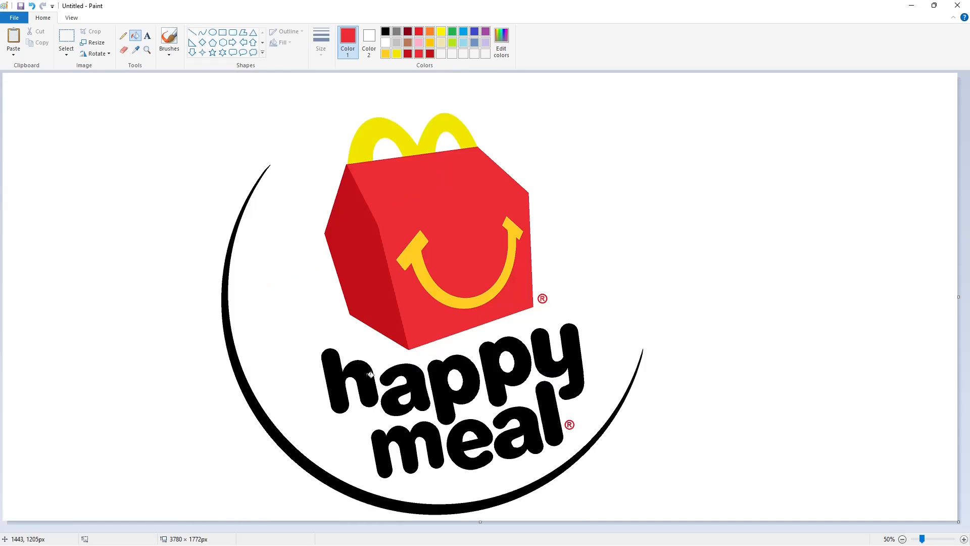
Fill all letters of "happy meal" with the same red as the box's front face
{"action": "left_click", "coordinate": [370, 377]}
{"action": "left_click", "coordinate": [415, 376]}
{"action": "left_click", "coordinate": [473, 378]}
{"action": "left_click", "coordinate": [495, 377]}
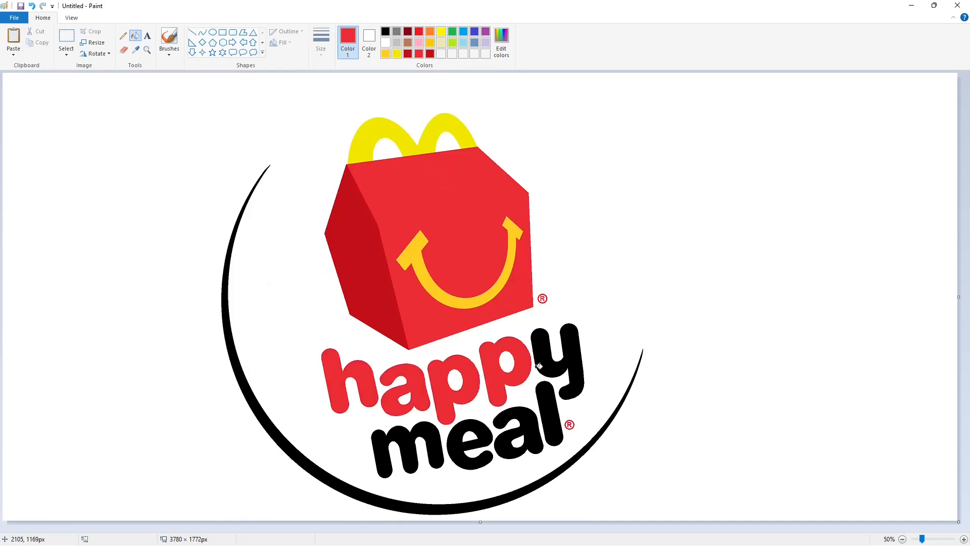
{"action": "left_click", "coordinate": [553, 363]}
{"action": "left_click", "coordinate": [443, 431]}
{"action": "left_click", "coordinate": [464, 440]}
{"action": "left_click", "coordinate": [538, 414]}
{"action": "left_click", "coordinate": [540, 413]}
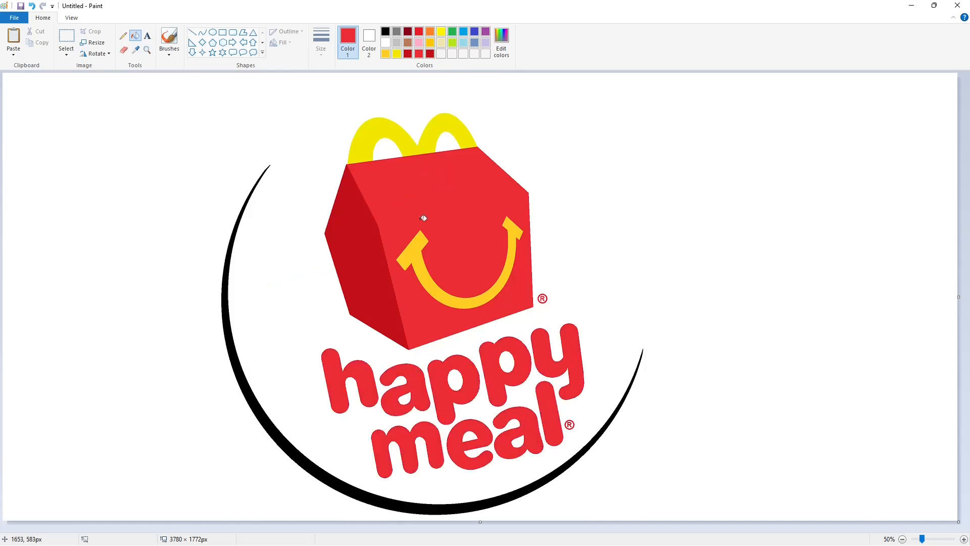
Fill the large black crescent around the logo with dark gray
{"action": "left_click", "coordinate": [396, 31]}
{"action": "left_click", "coordinate": [228, 306]}
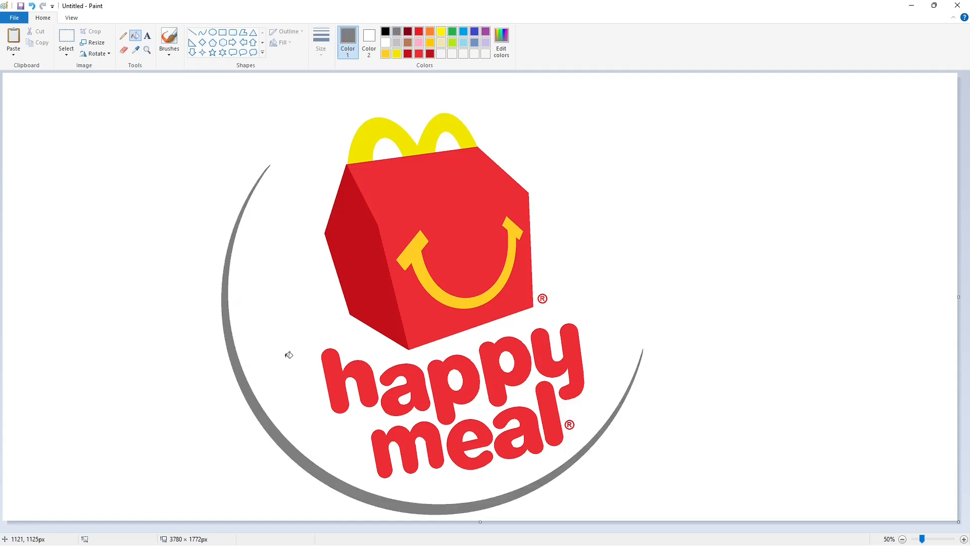